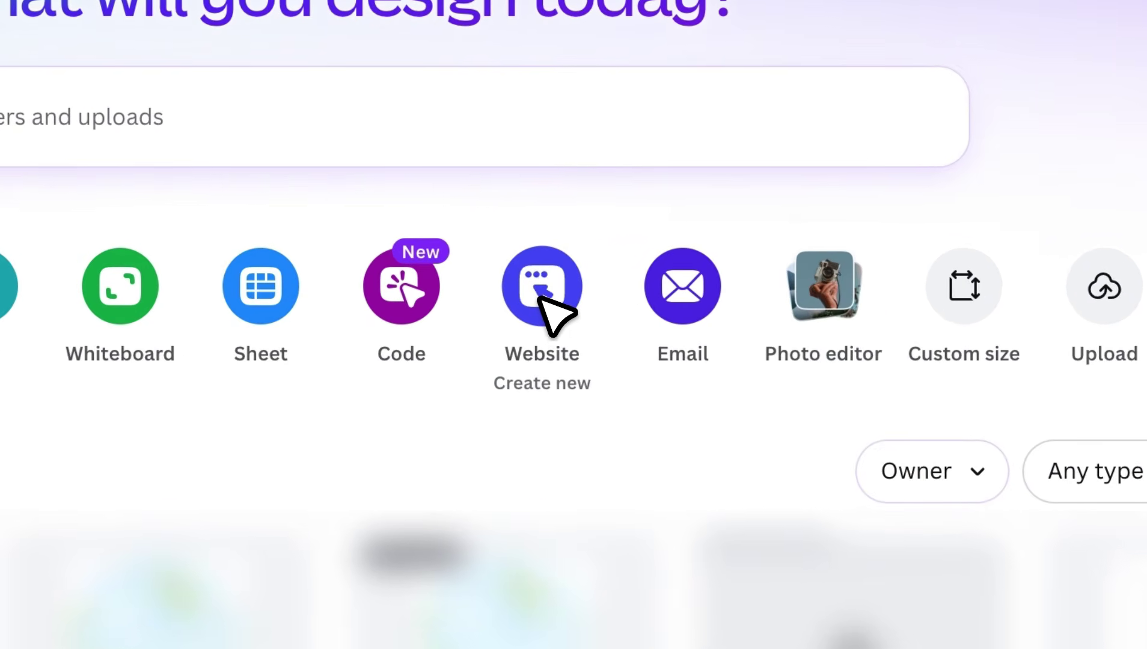
Step: Create a new website design and search the elements for "flower background"
click(540, 297)
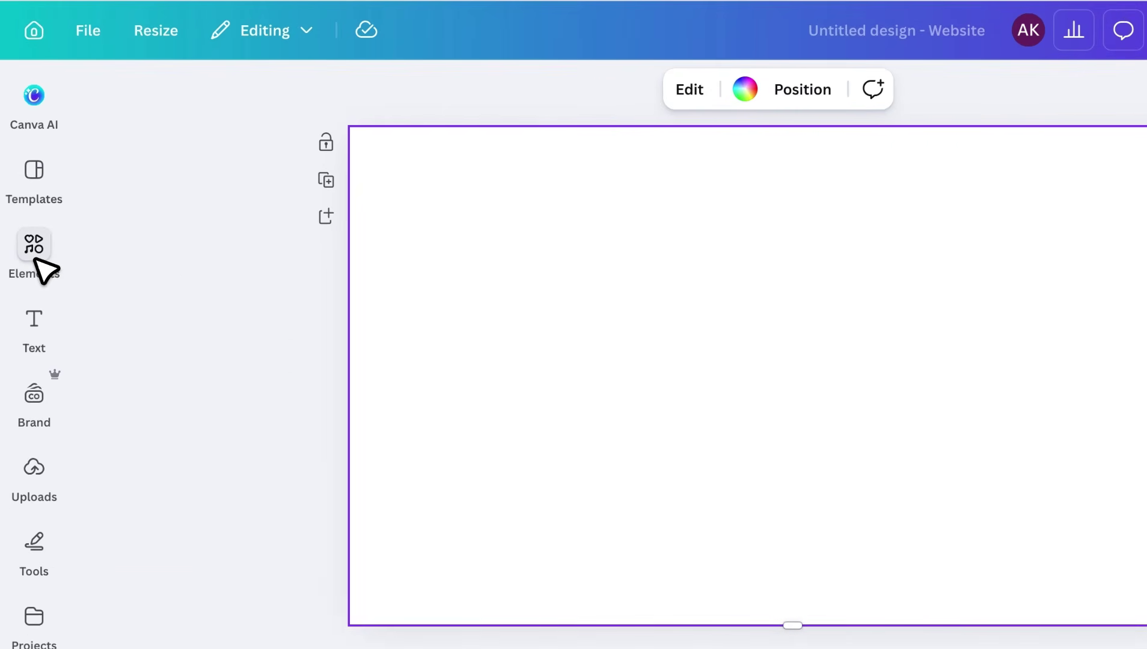
click(36, 262)
click(161, 115)
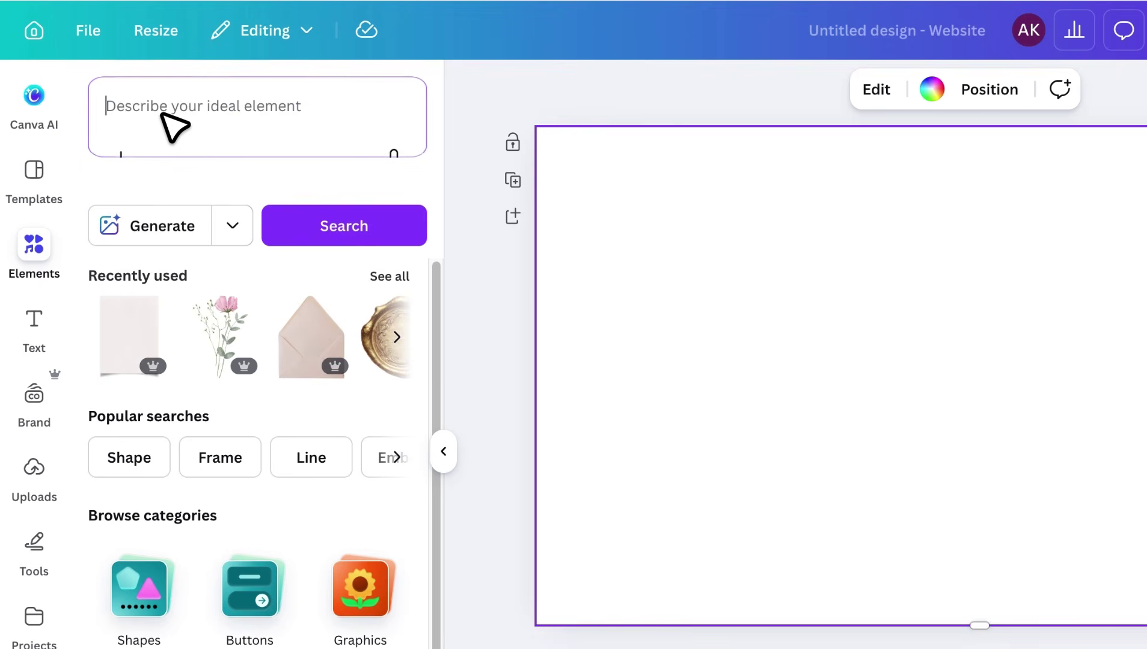
text(flower background)
key(Return)
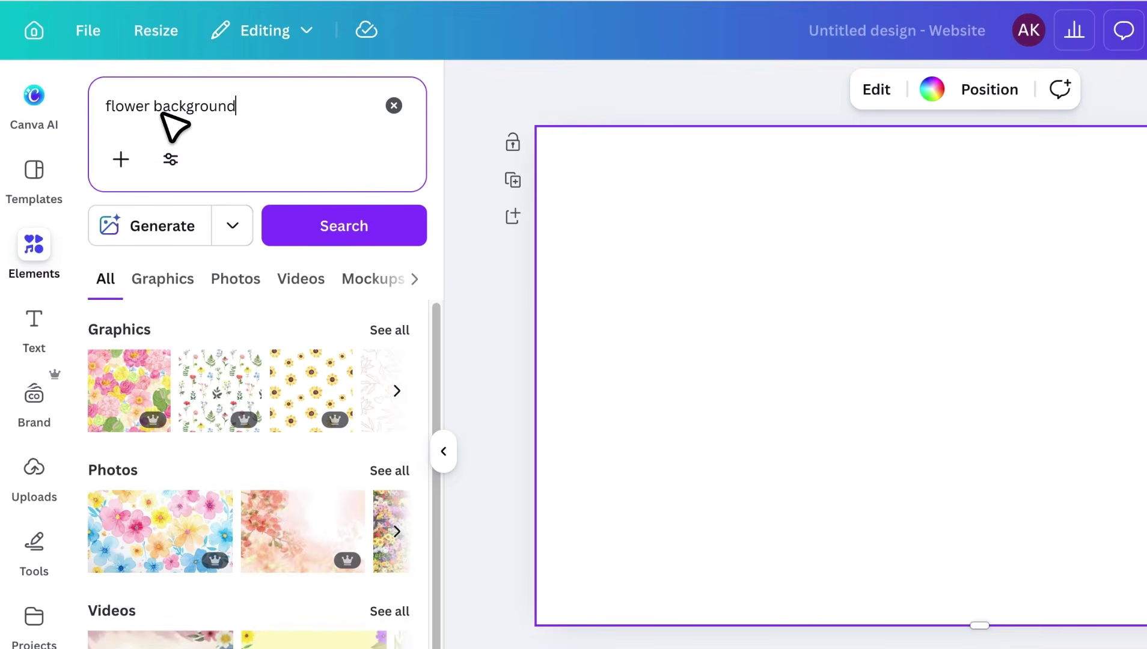
Step: Fill the page background with the pink cherry blossom video from the video results and play it briefly
click(235, 276)
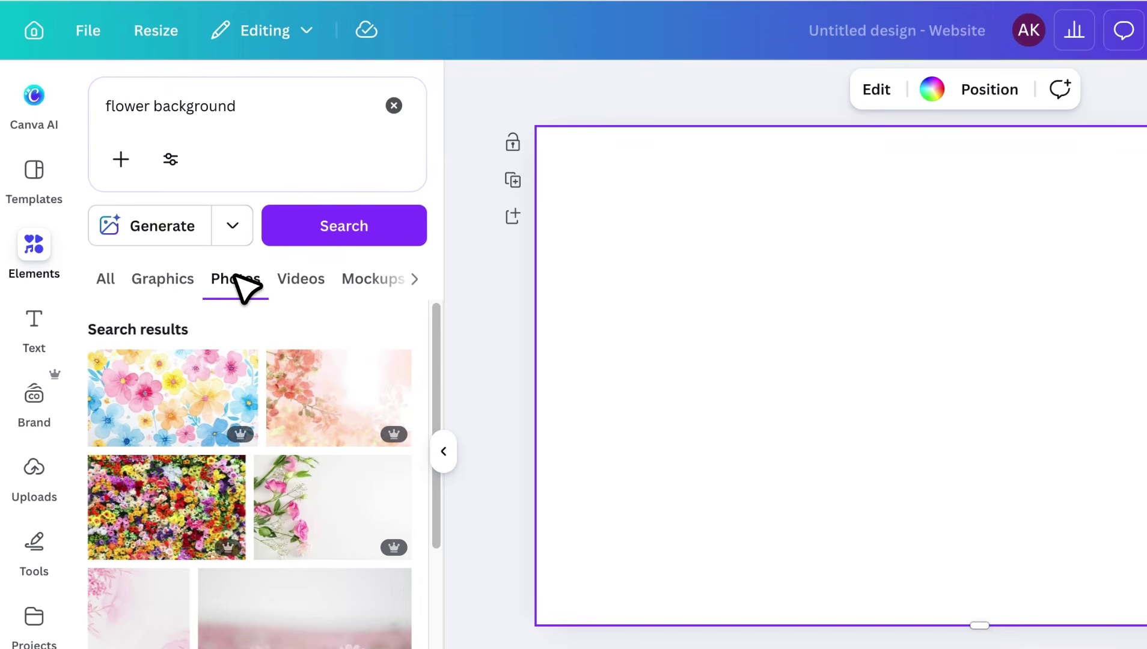
click(298, 283)
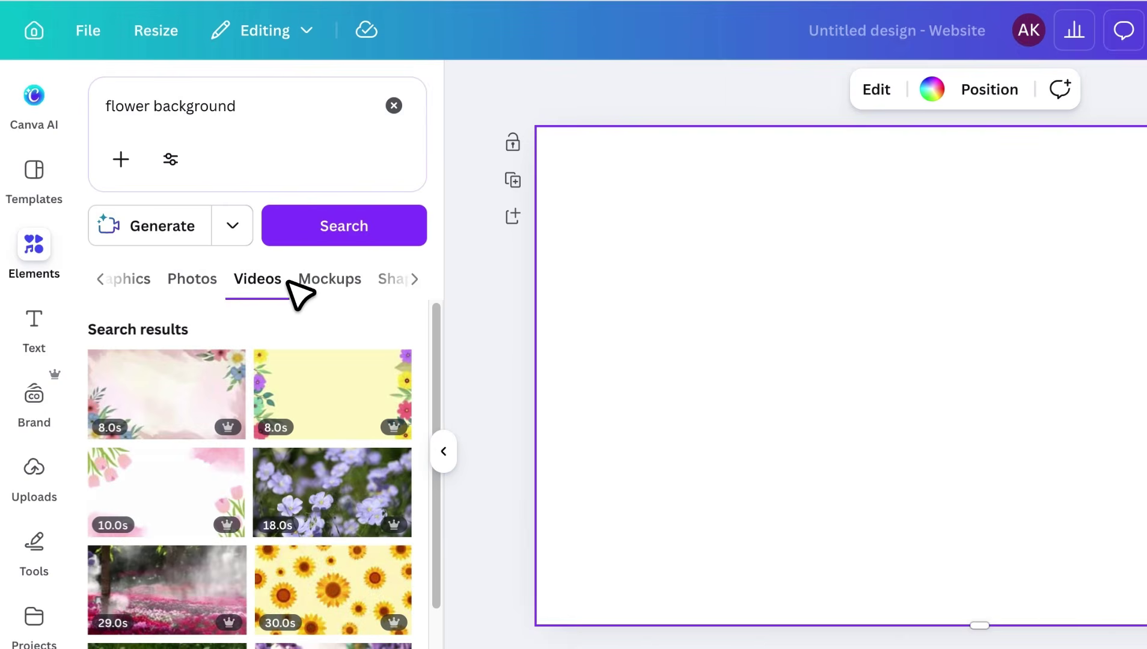
scroll(319, 493, down, 8)
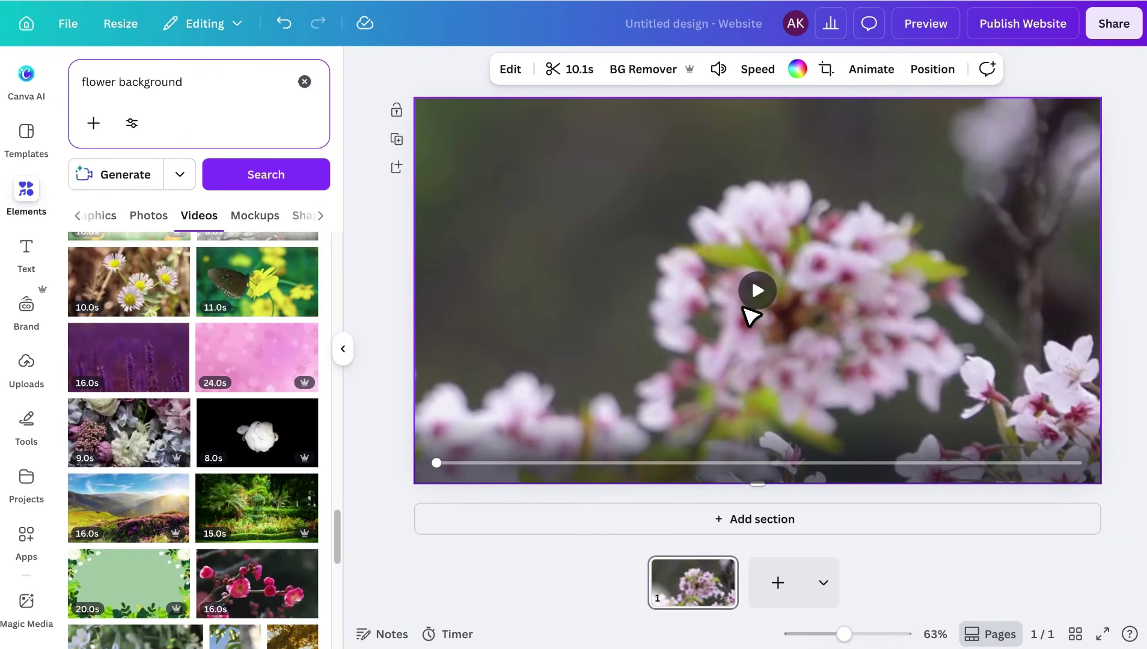
click(760, 301)
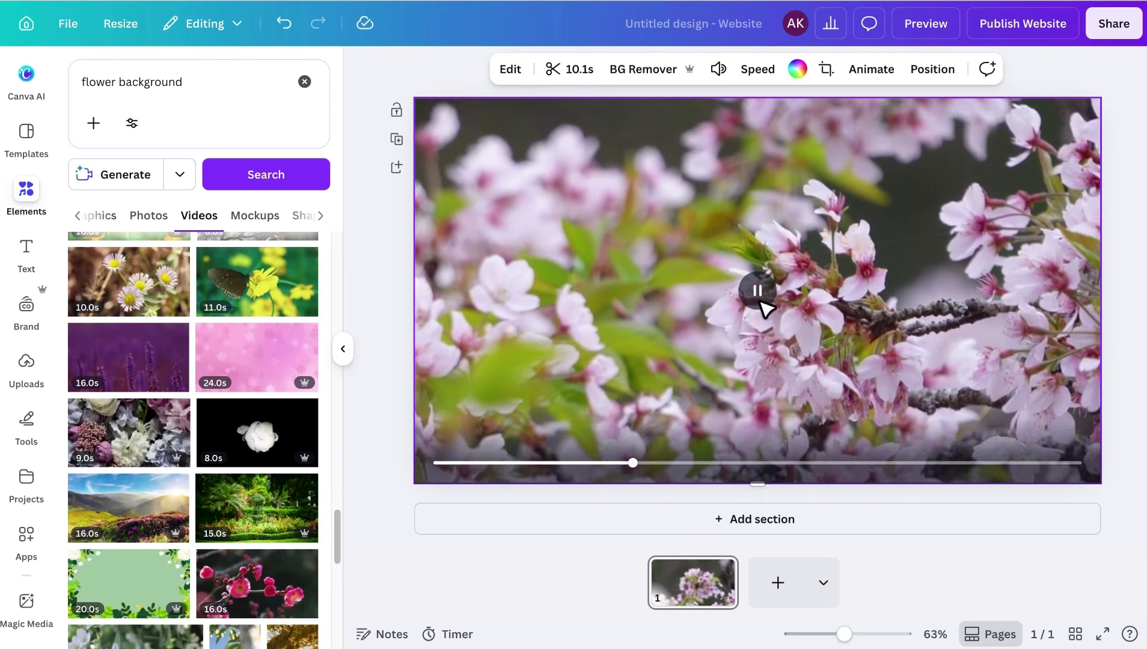
click(759, 298)
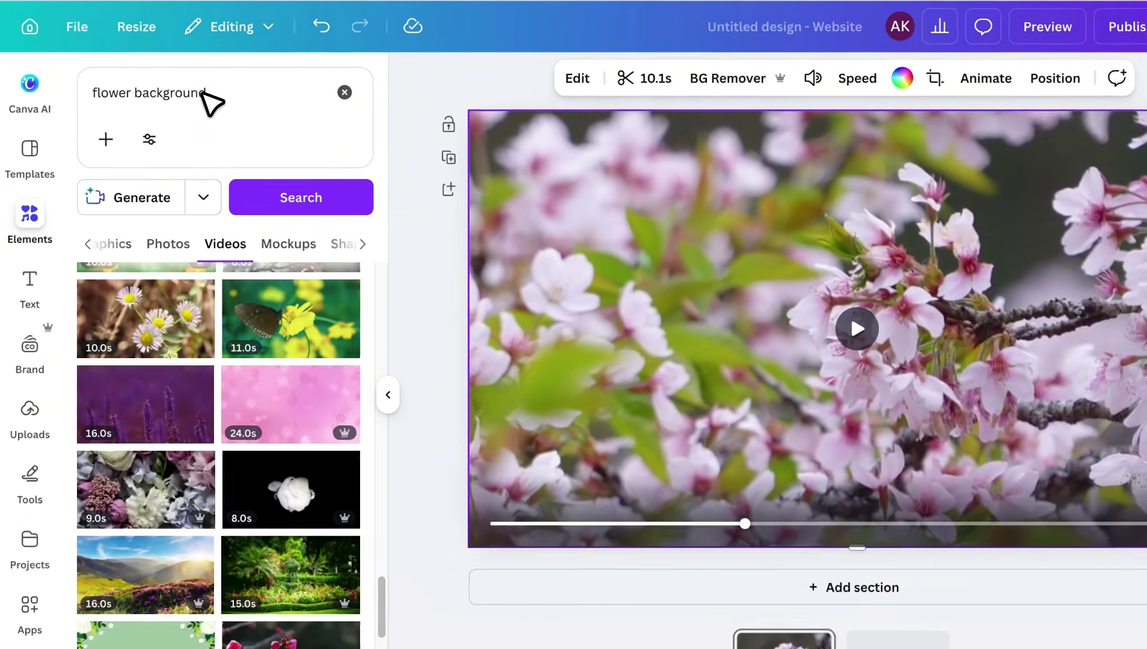
Step: Search the element photos for "envelop"
click(174, 75)
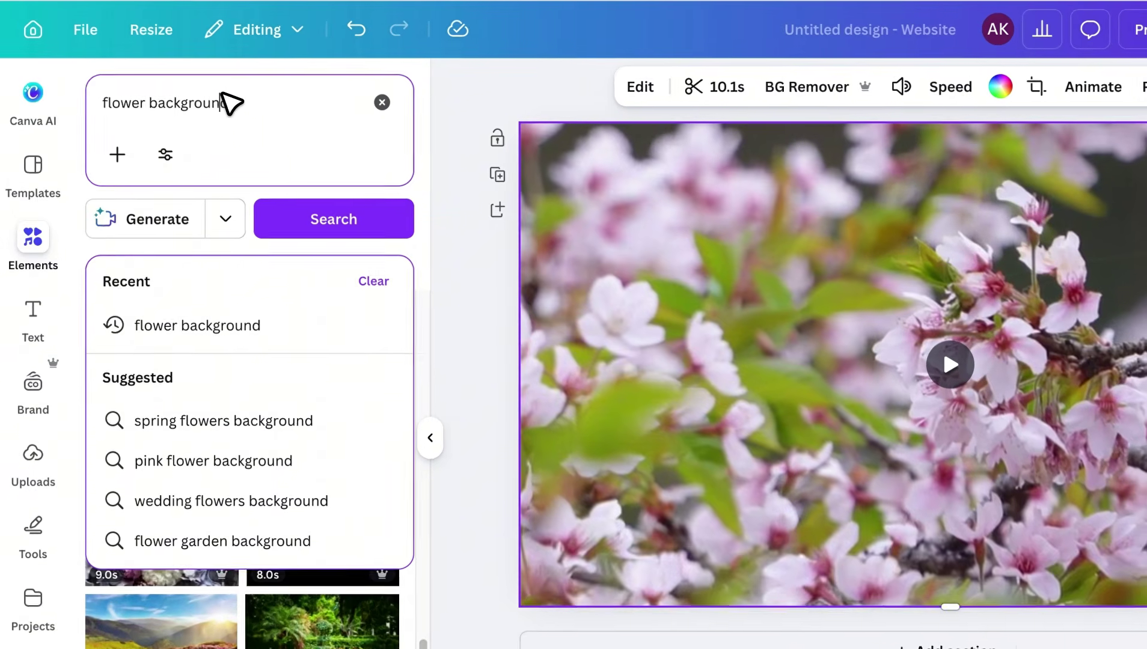
key(ctrl+a)
text(envelop)
key(Return)
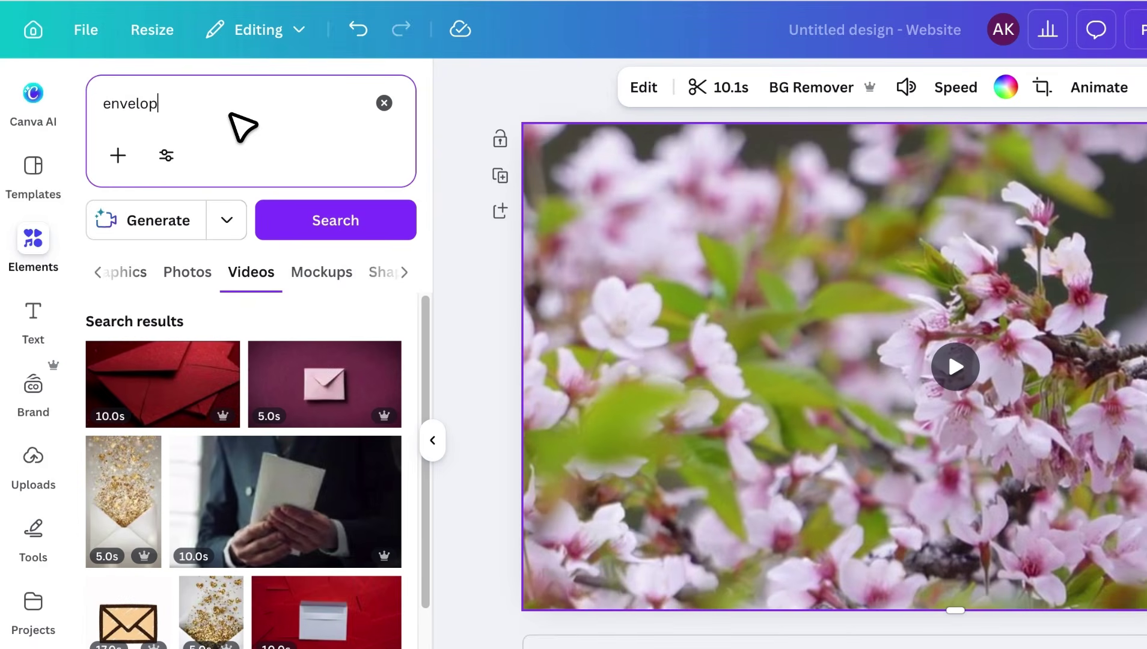
click(191, 270)
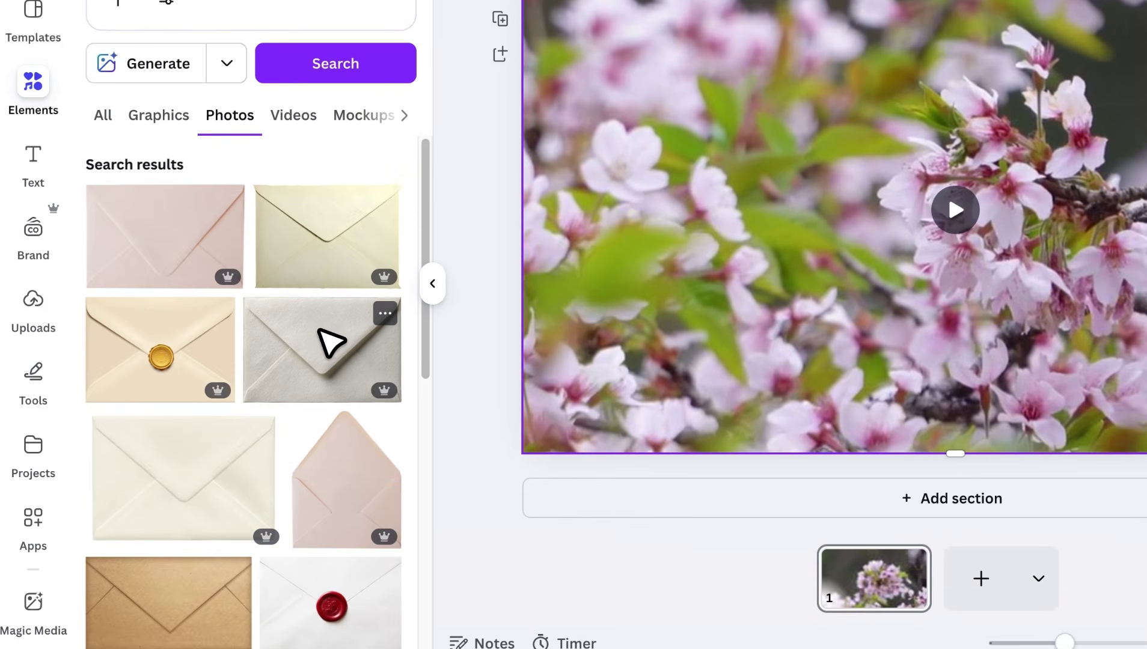
Step: Add the plain pink closed-envelope photo to the page, shrink it slightly and centre it over the blossom background
scroll(316, 566, down, 2)
scroll(310, 393, down, 2)
scroll(310, 392, up, 4)
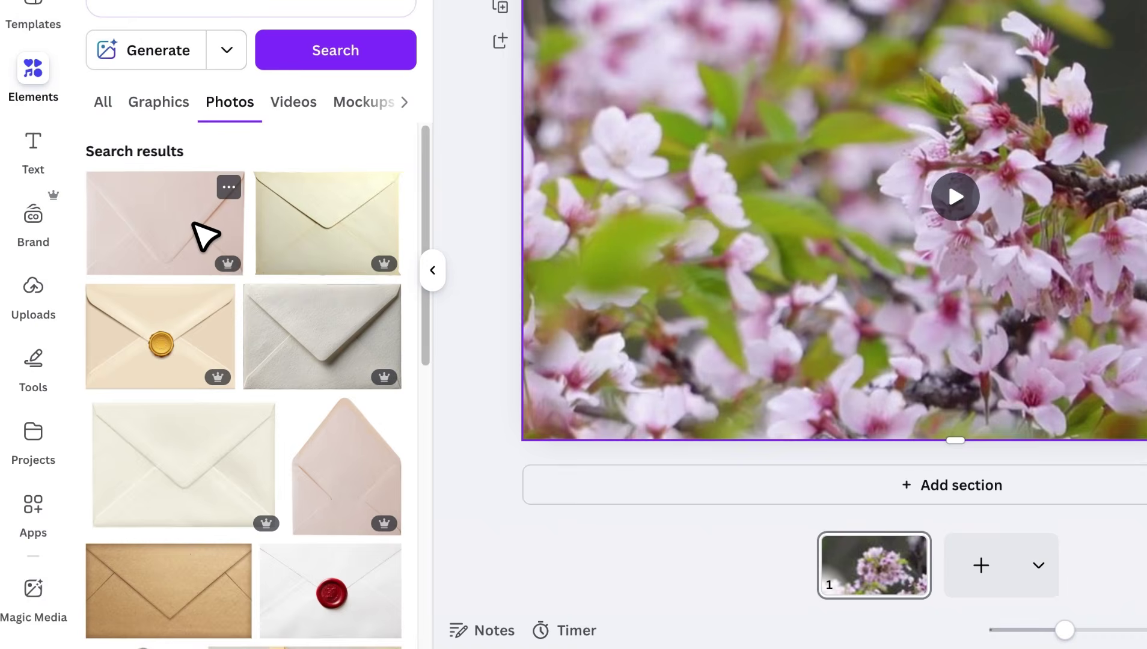
click(199, 235)
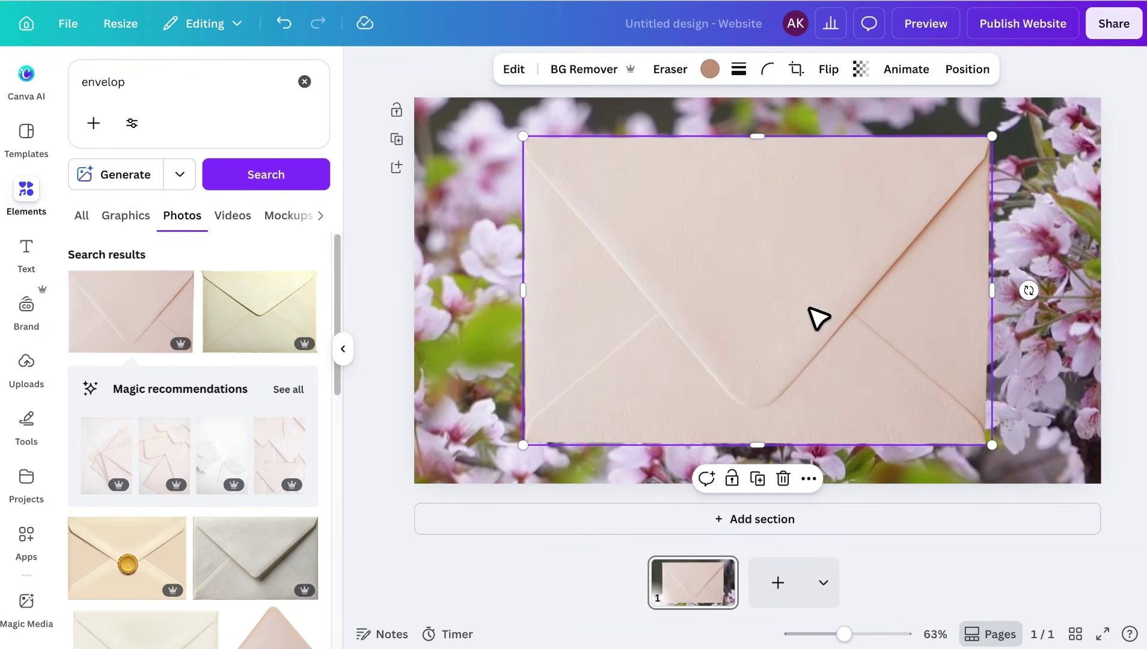
drag(994, 137, 964, 162)
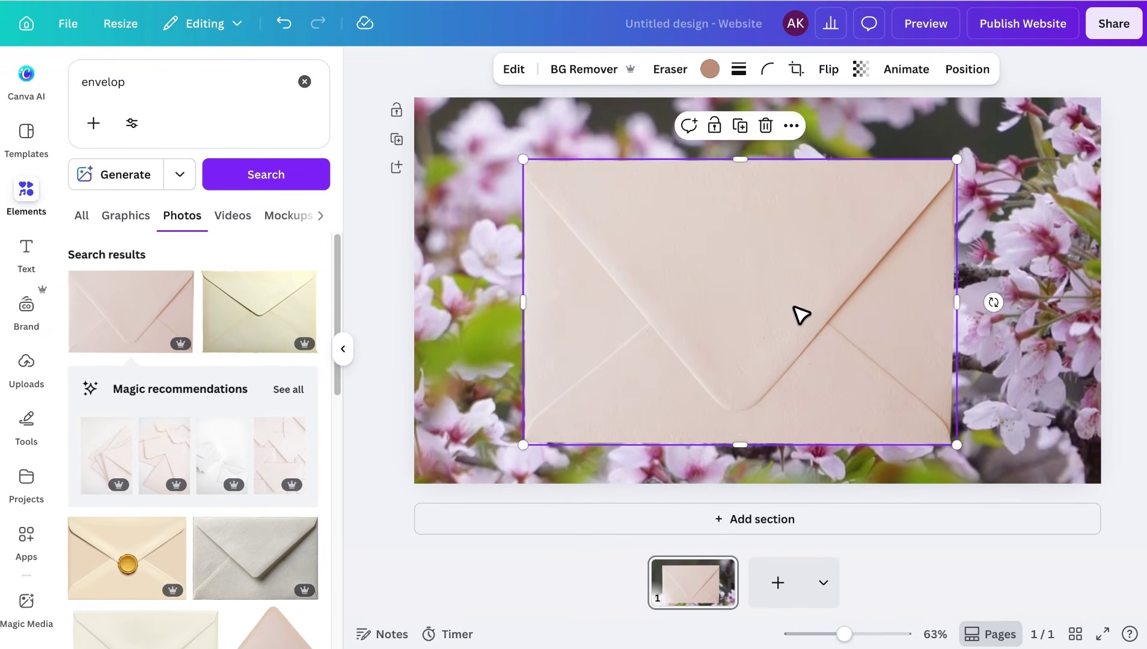
mouse_move(799, 315)
mouse_down()
mouse_move(815, 302)
mouse_move(804, 317)
mouse_up()
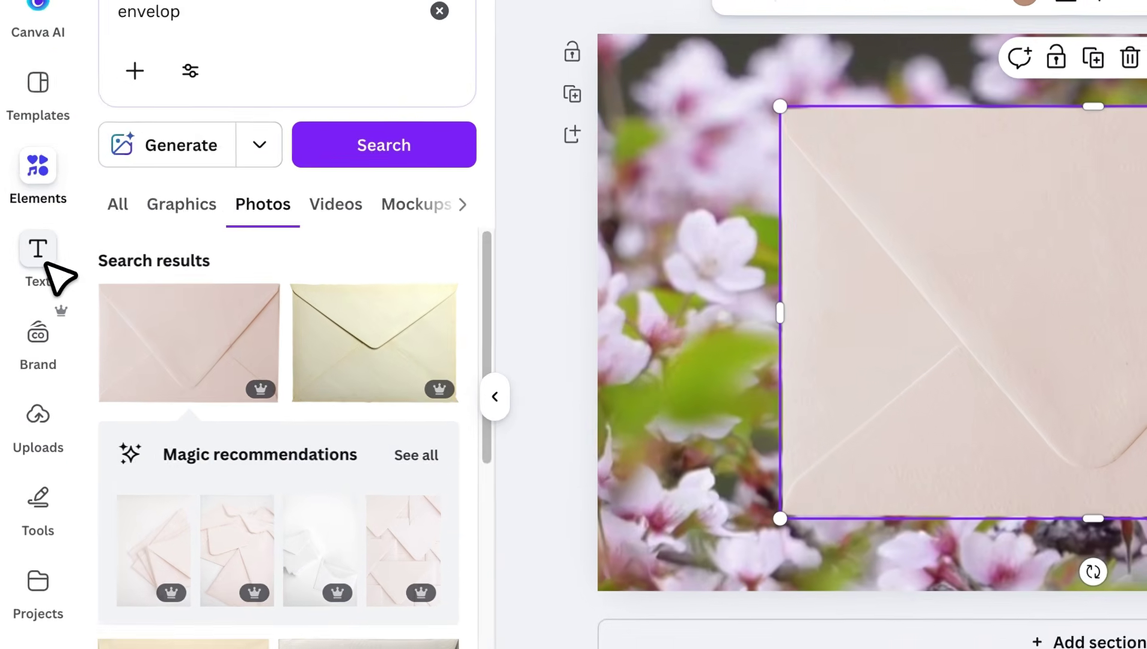
Step: Add a heading reading "You've been Invited" across the upper part of the envelope
click(30, 256)
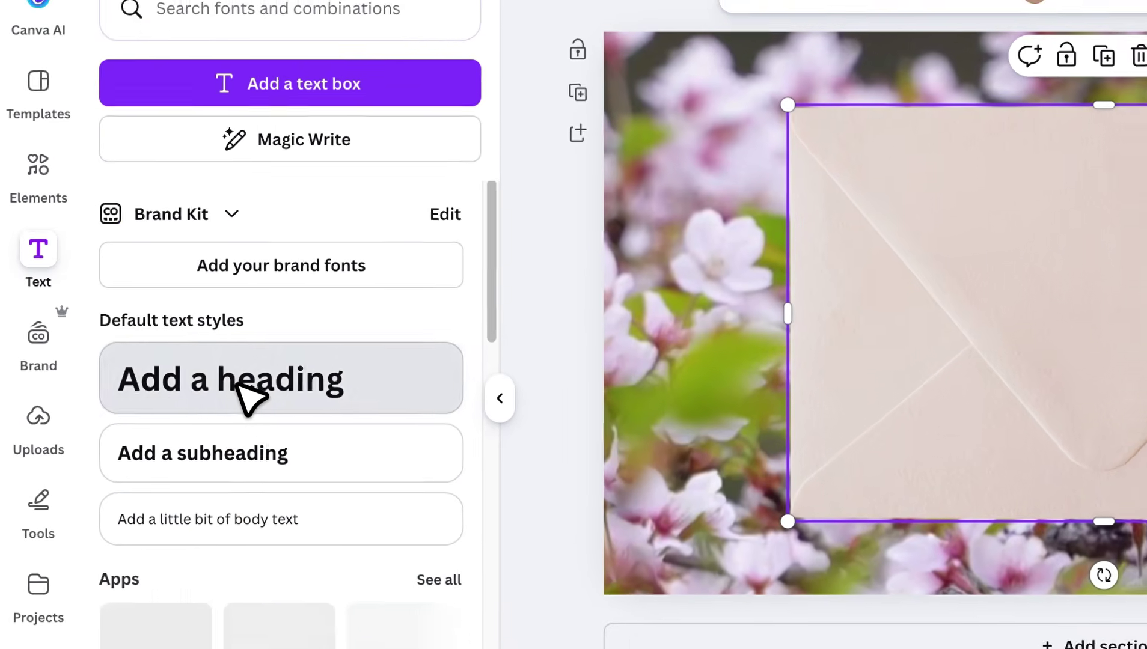
click(241, 336)
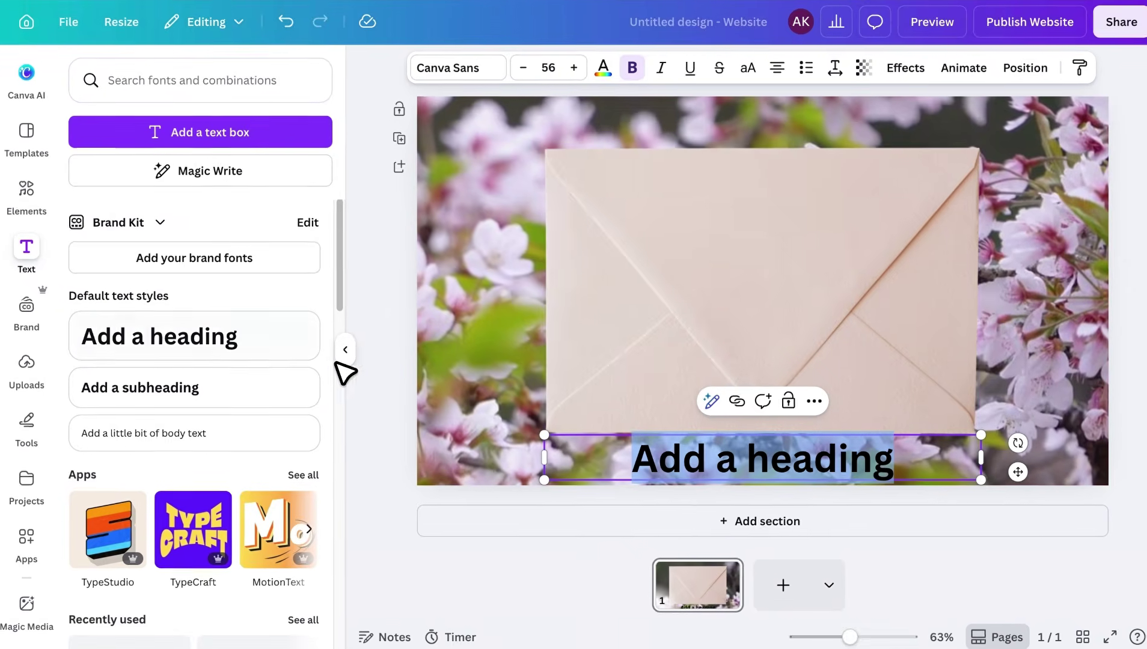
drag(1018, 472, 1010, 214)
text(You’ve)
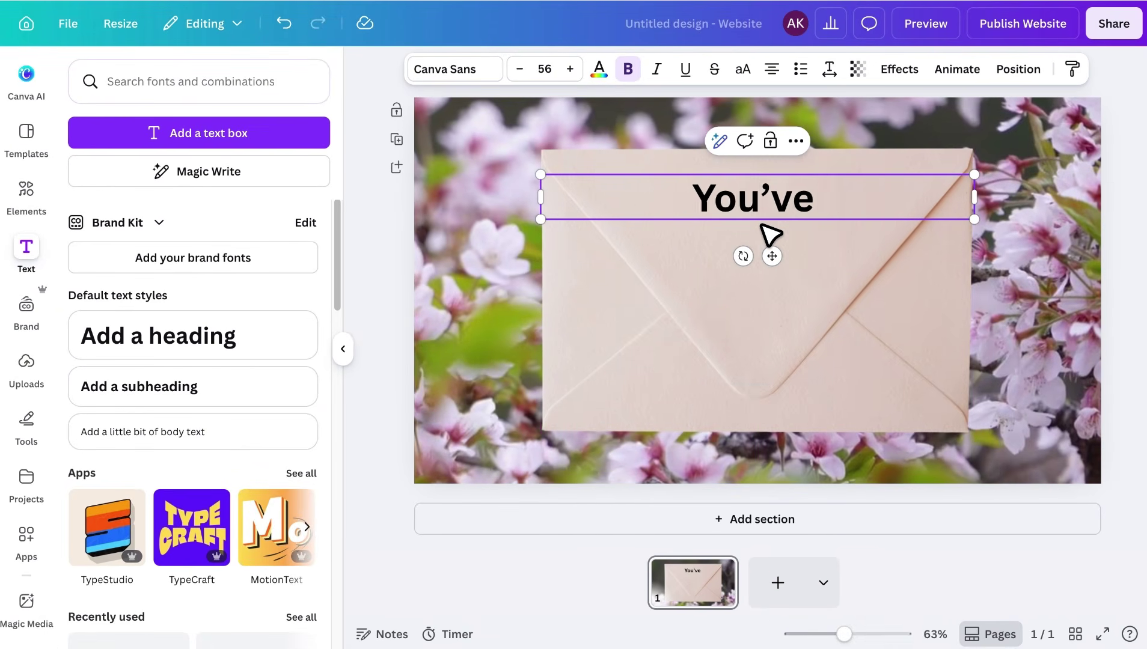
text( been Invited)
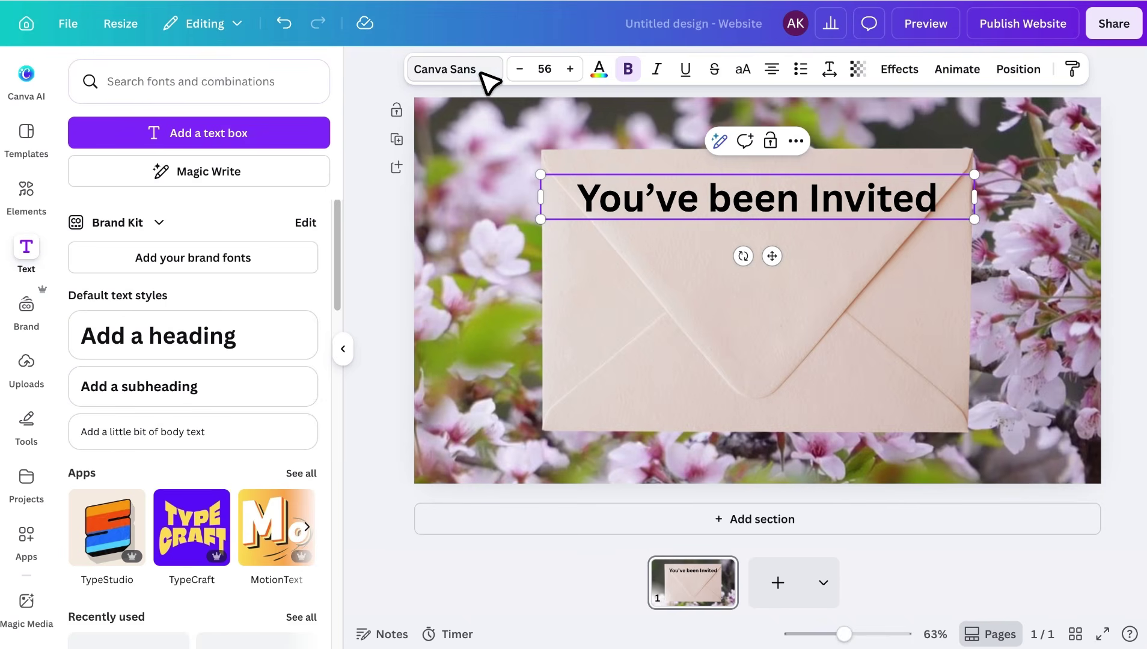
Step: Set the heading's font to New Icon Script, scale it down to size 50.7 and centre it near the envelope's upper edge
click(457, 69)
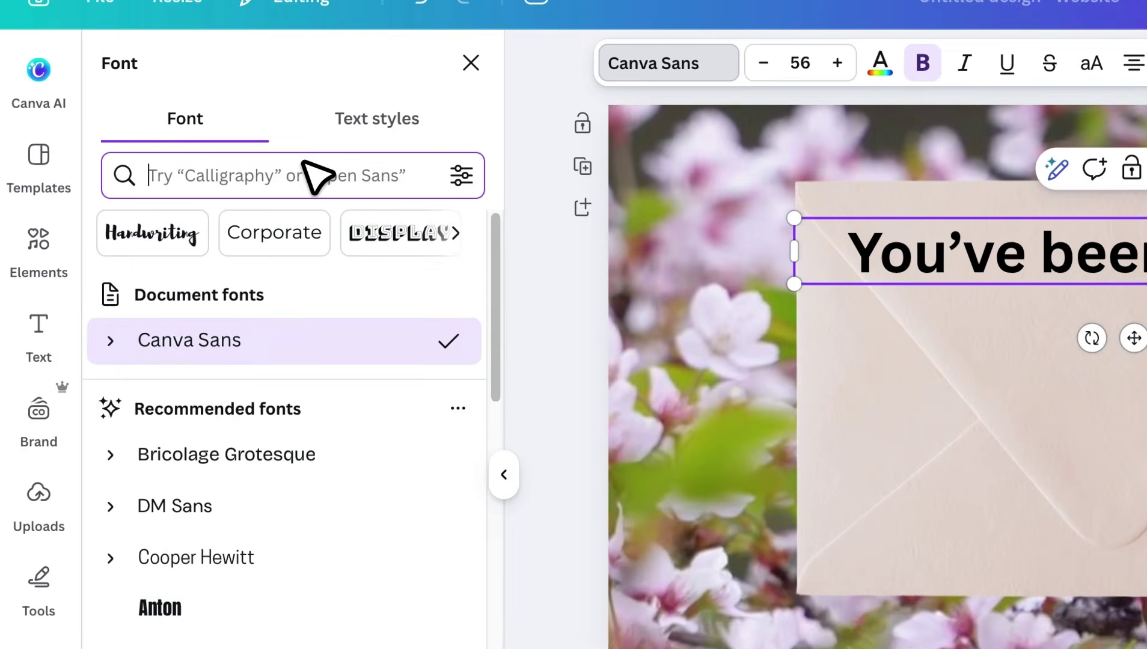
text(new icon)
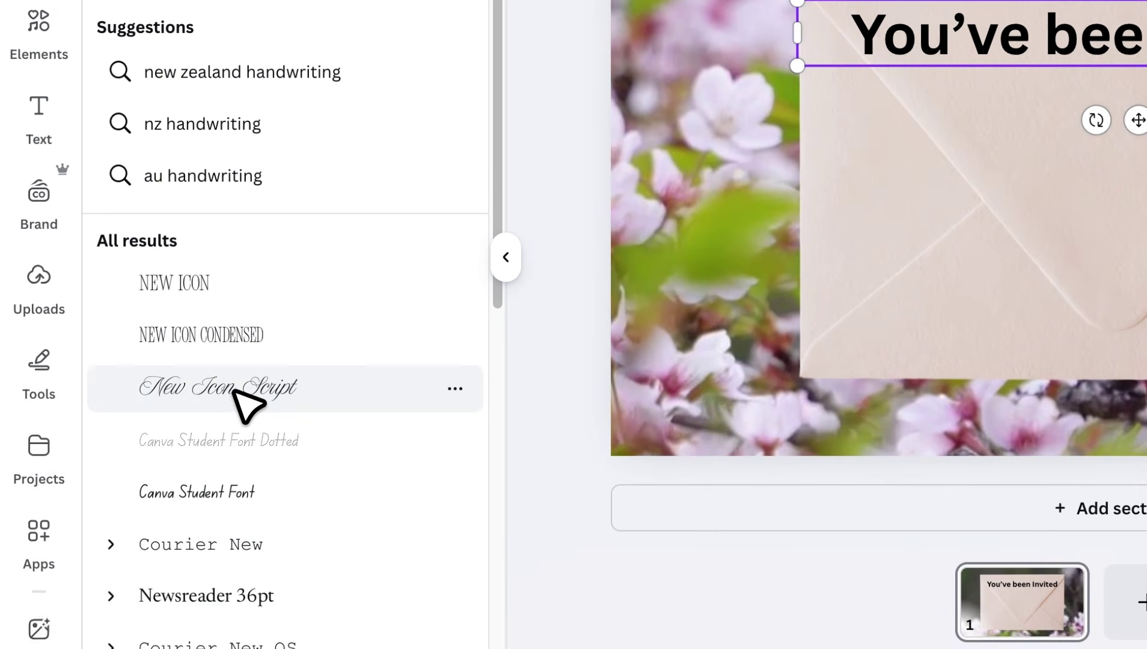
click(235, 392)
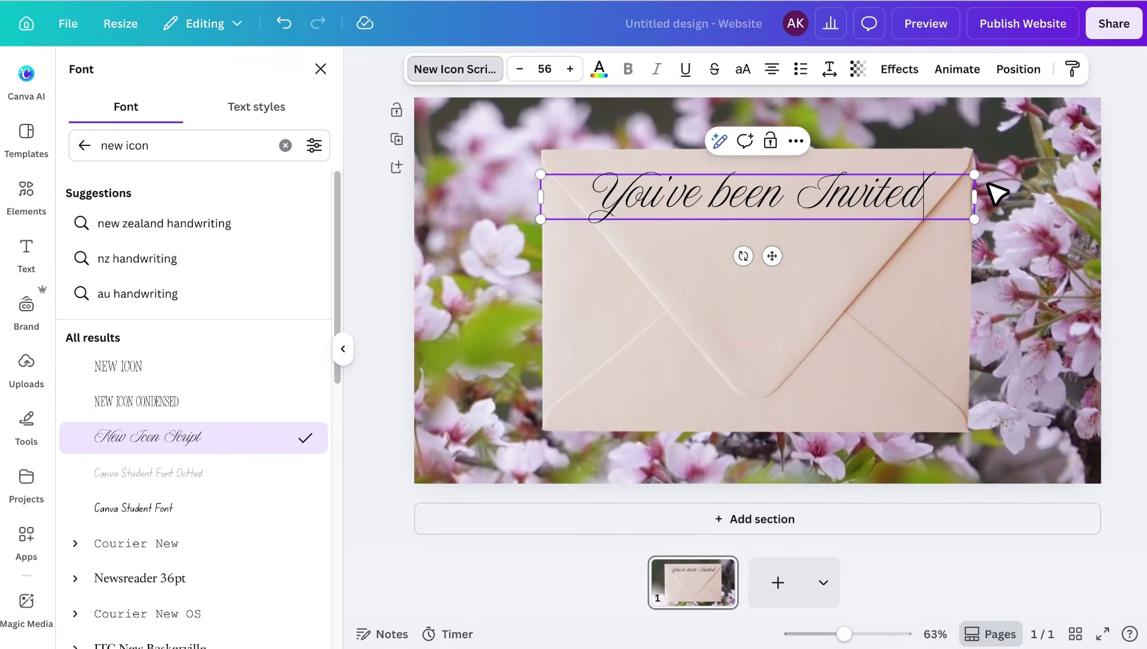
drag(975, 174, 933, 178)
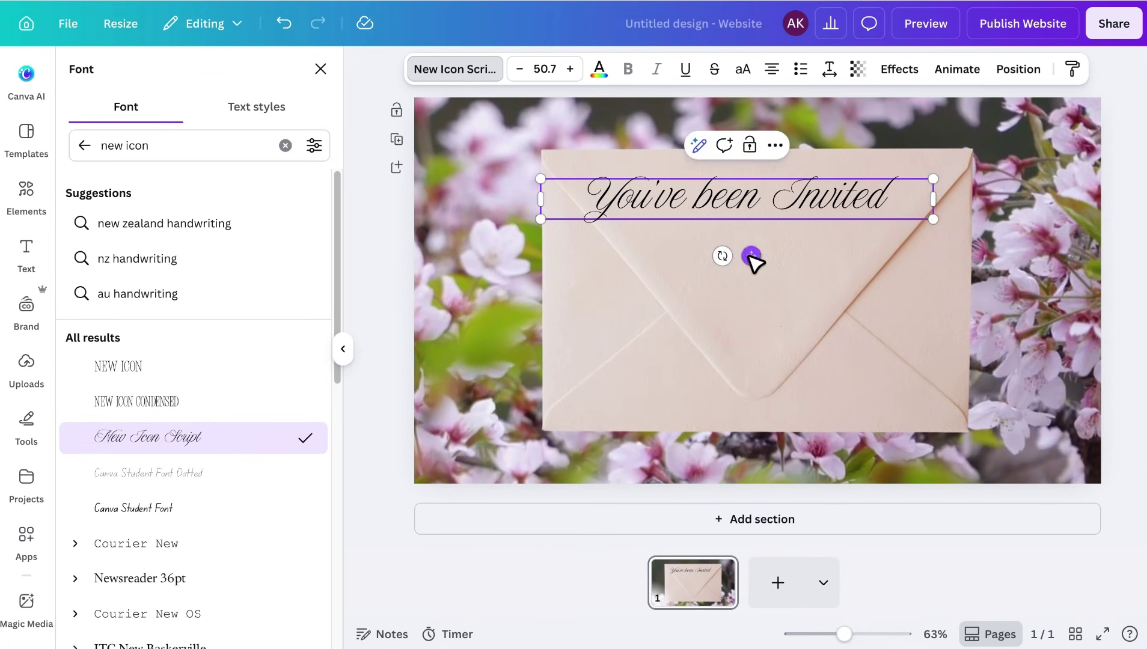
drag(751, 256, 782, 265)
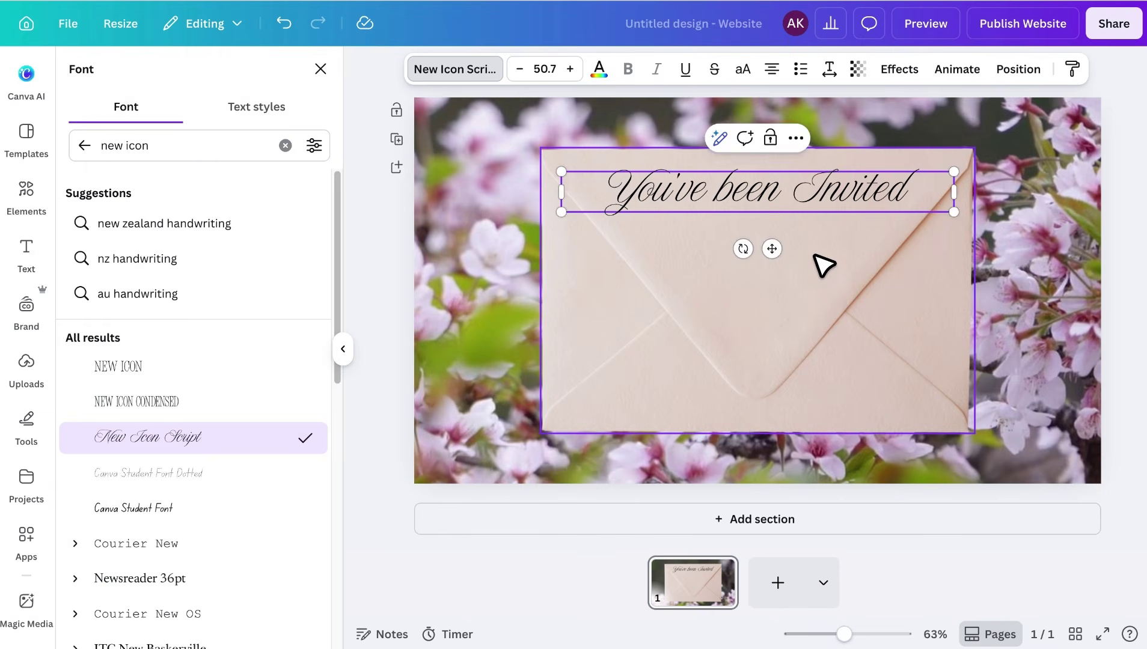
click(815, 256)
Step: Add a subheading reading "Tap to open" just below the heading on the envelope
click(244, 394)
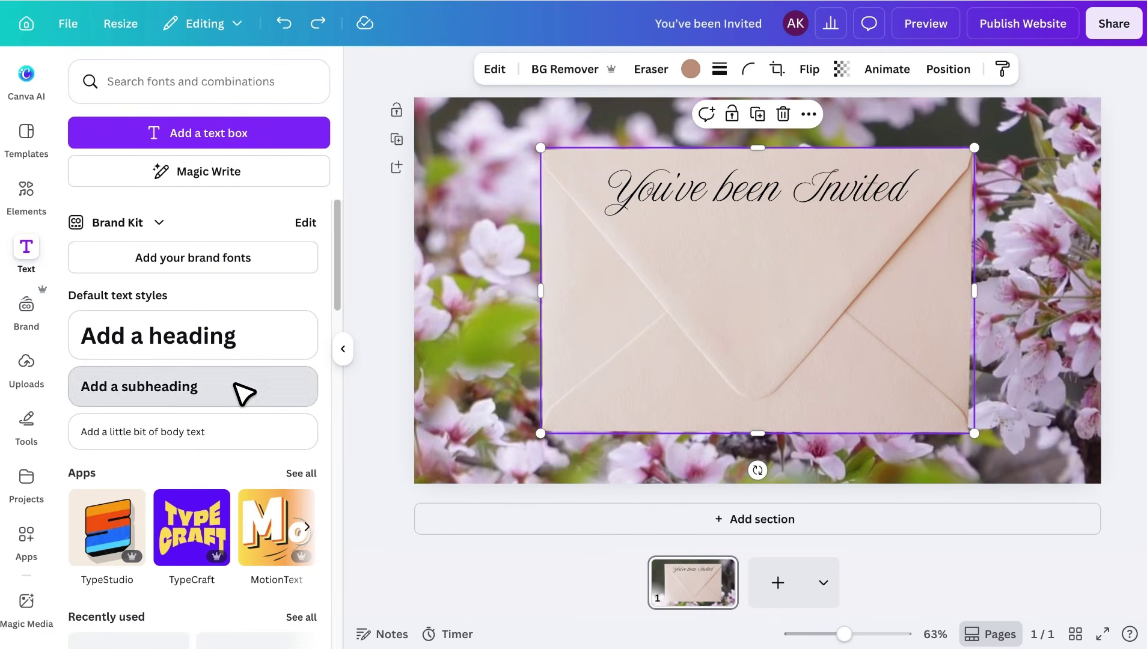
drag(1003, 456, 972, 251)
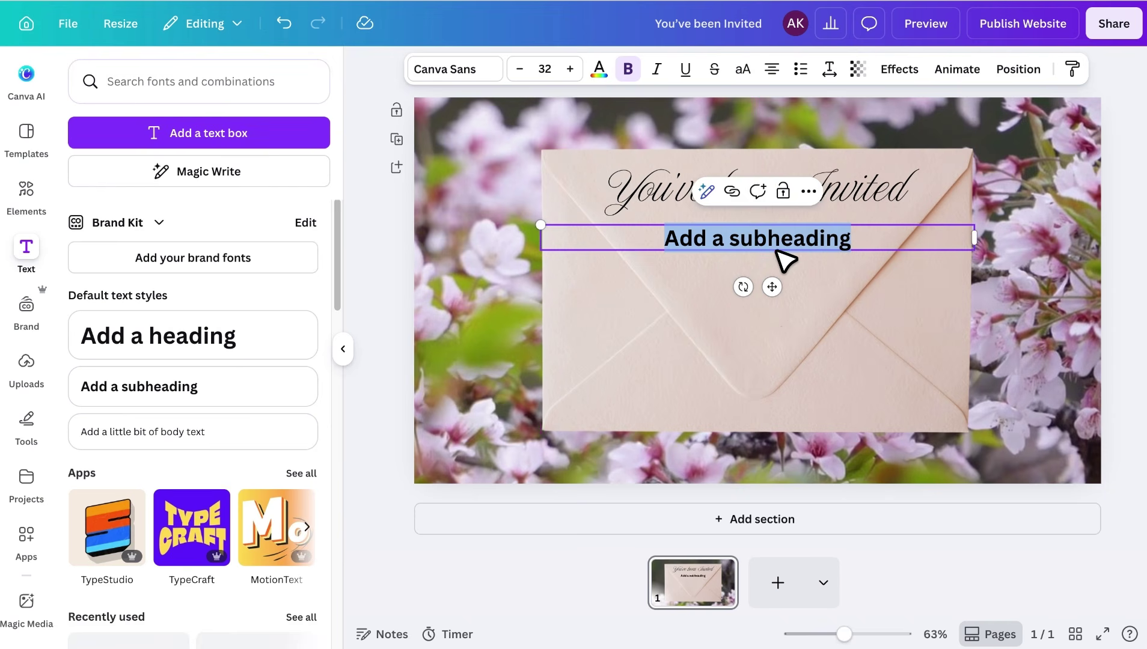
text(Tap to open)
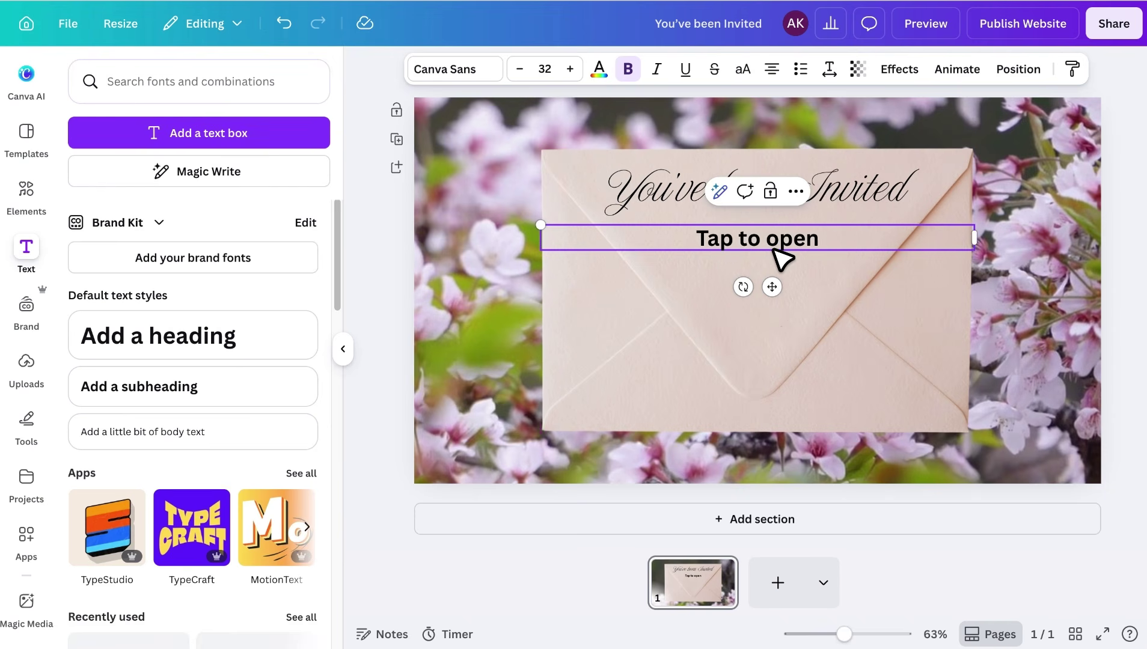
Step: Set the subheading to non-bold Courier Prime and enclose its text in parentheses as "( Tap to open )"
click(472, 74)
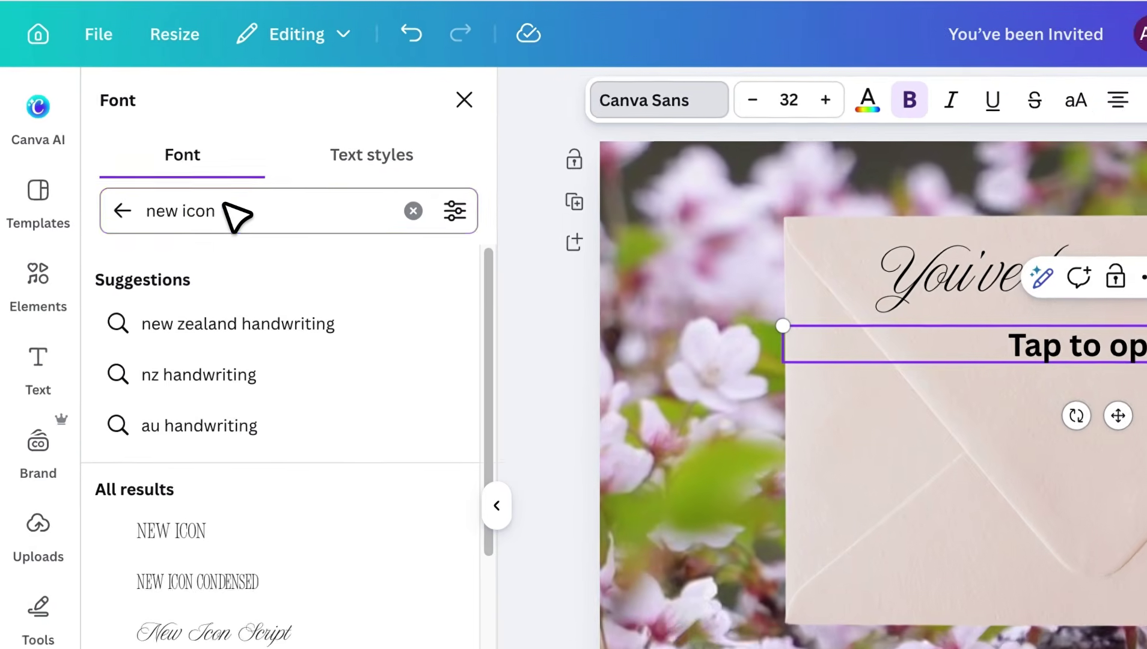
triple_click(150, 143)
text(cour)
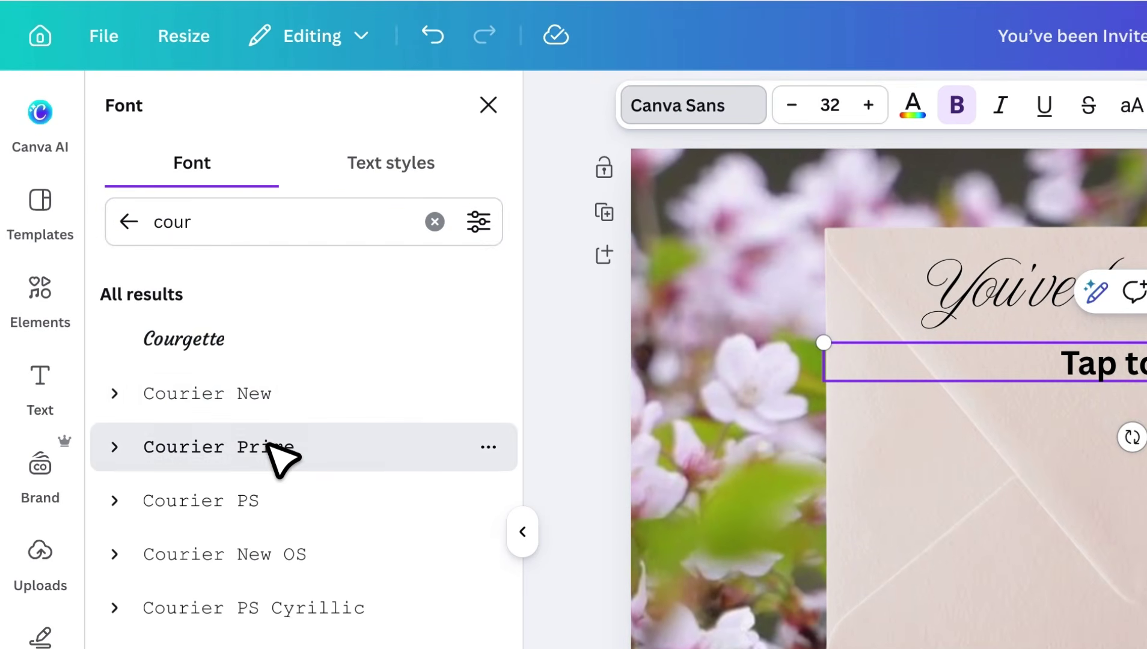
click(270, 447)
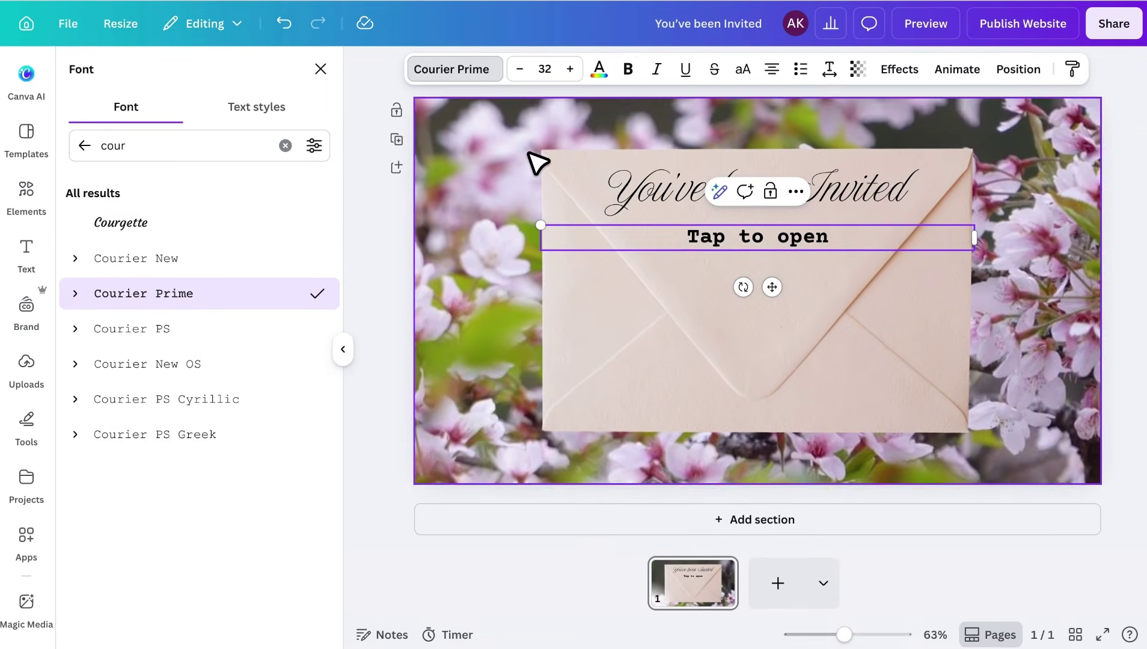
click(779, 235)
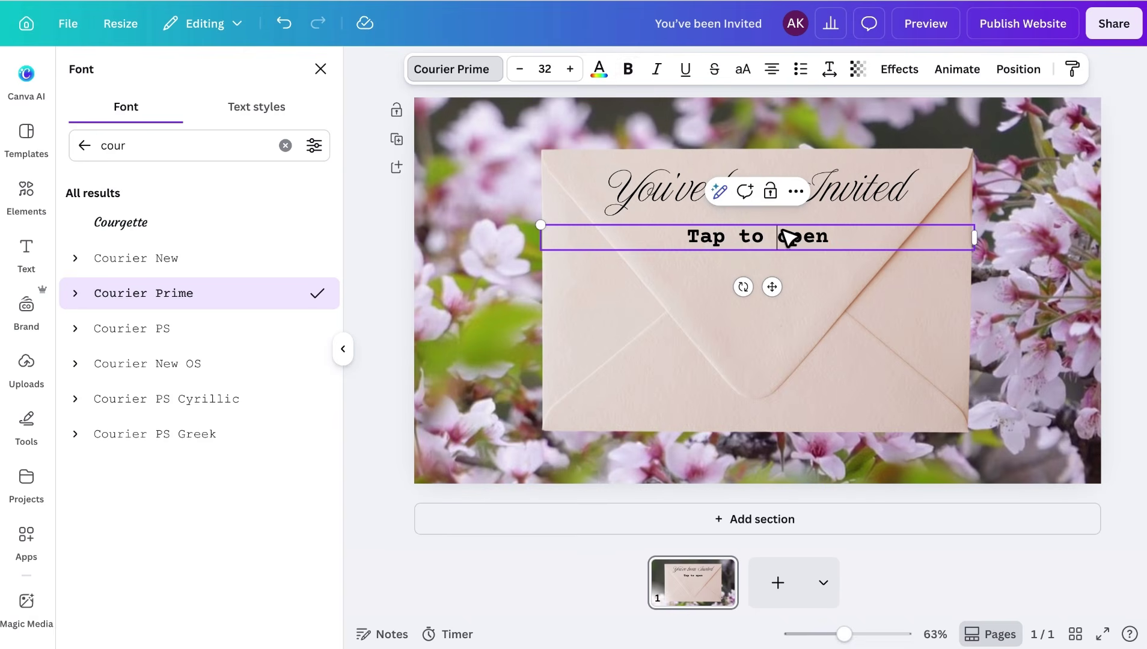
click(691, 237)
text(()
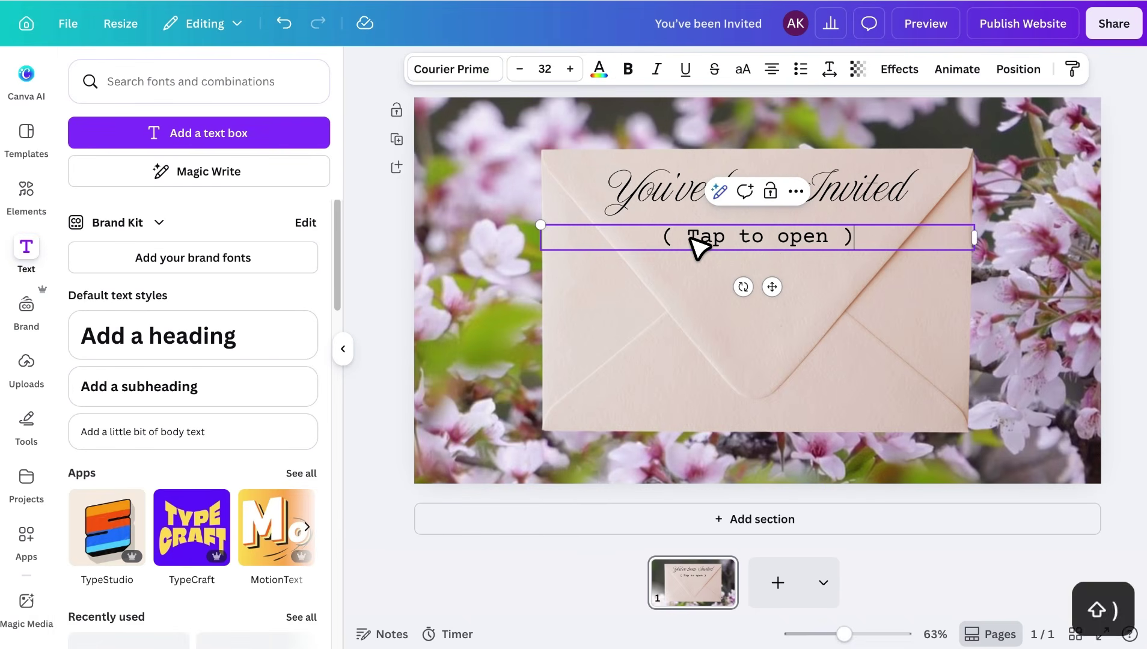
Step: Scale the subheading down to size 30.5 and centre it horizontally beneath the heading
drag(975, 238, 954, 238)
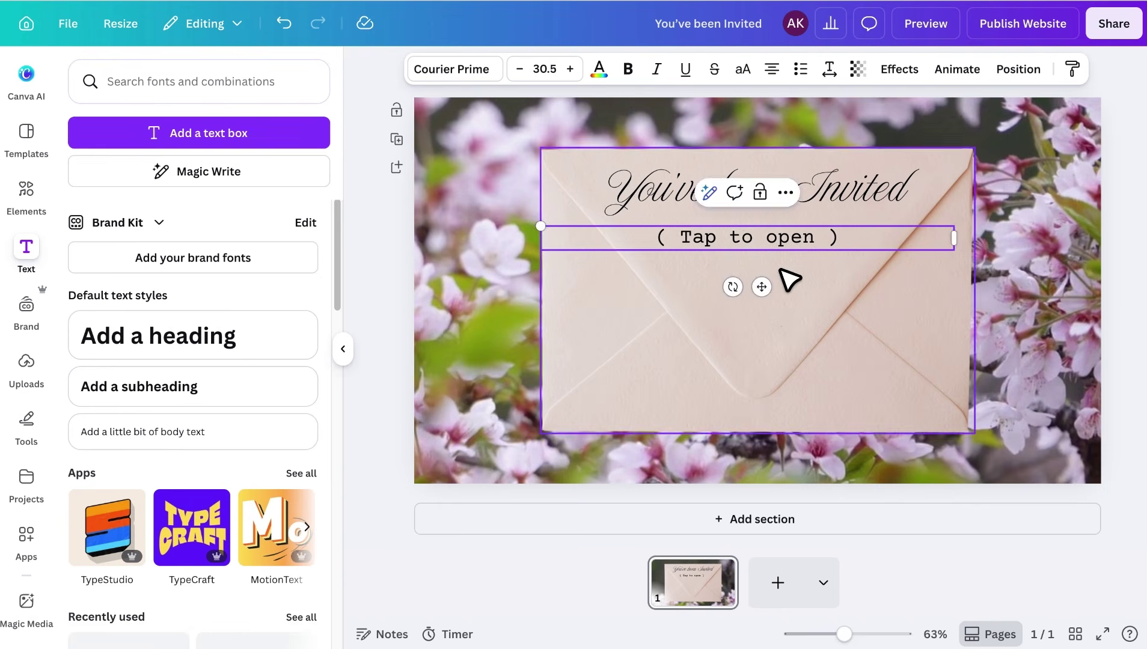
drag(761, 287, 780, 289)
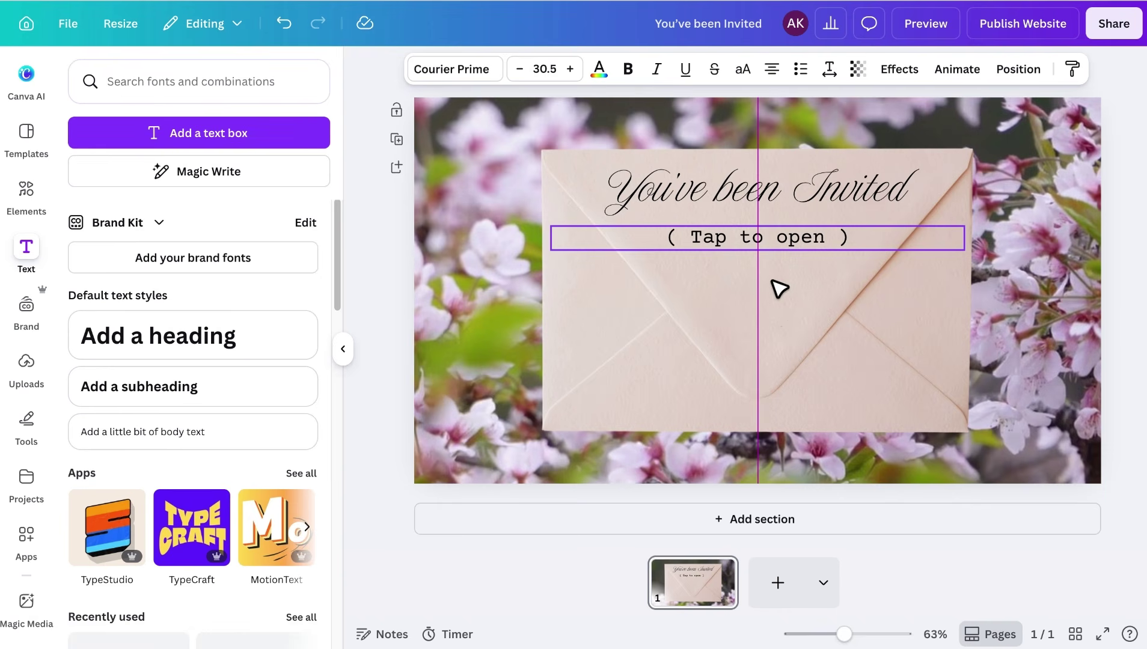
click(754, 384)
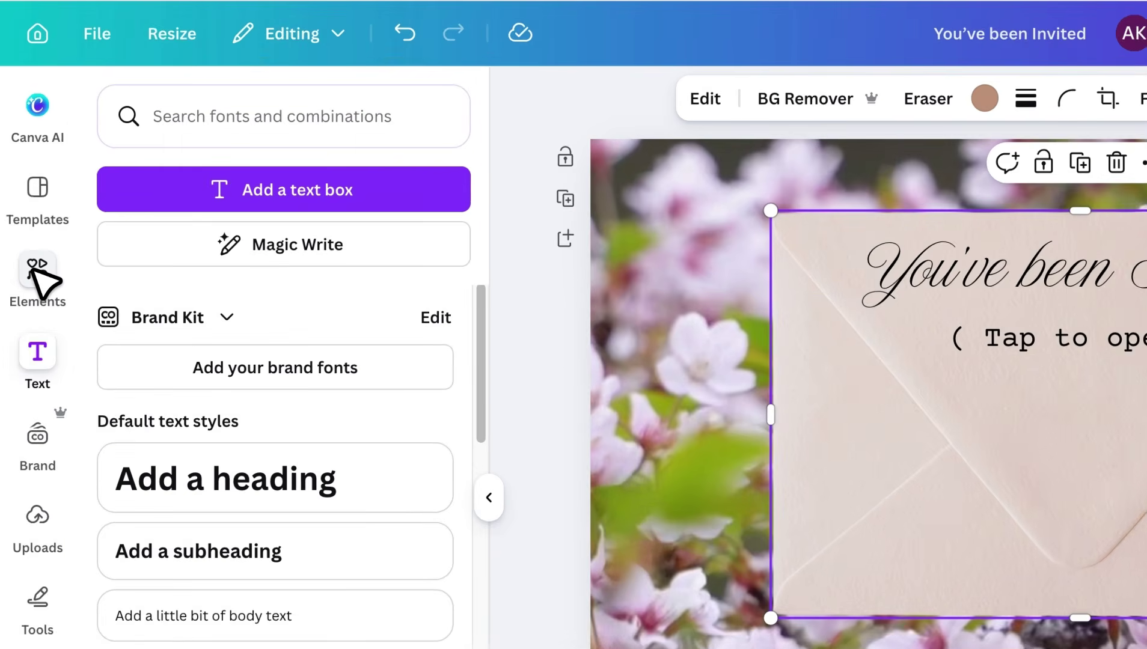
Step: Search the photo elements for "wax seal" and add the round gold seal with the wreath border to the page
click(25, 191)
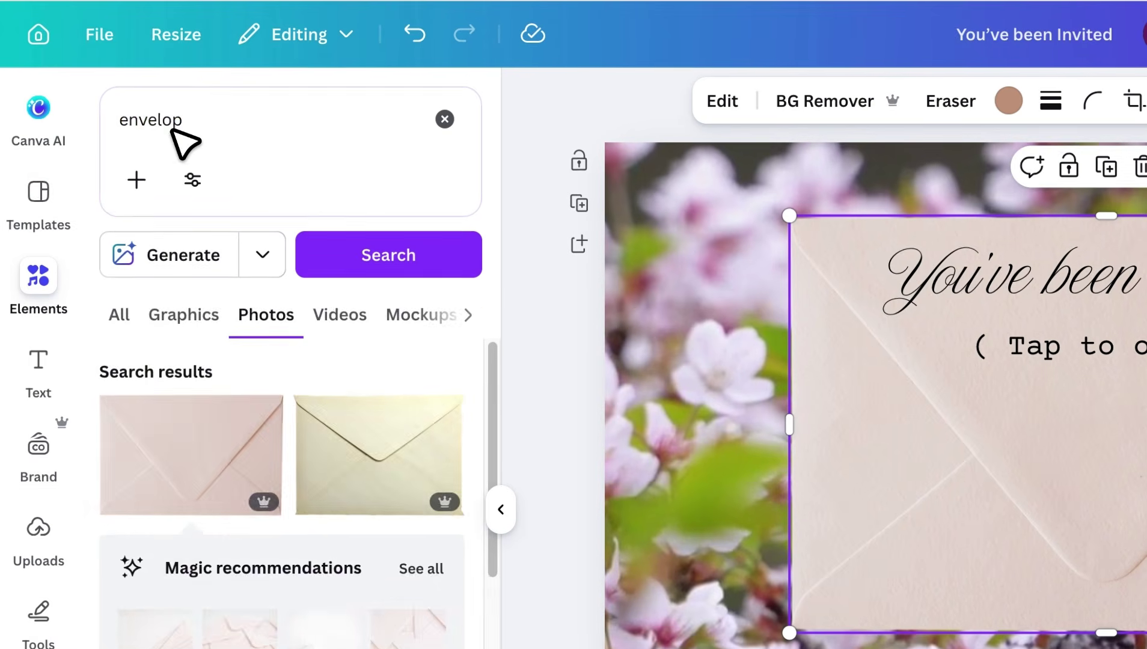
click(173, 129)
text(wax seal)
key(Return)
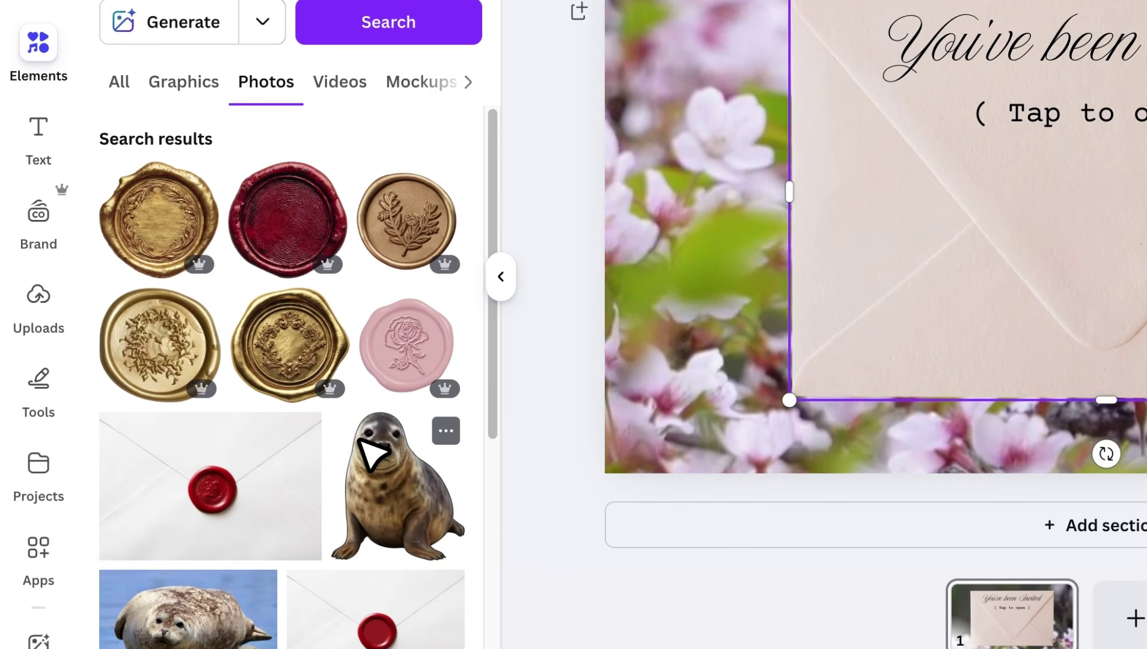
scroll(374, 451, down, 2)
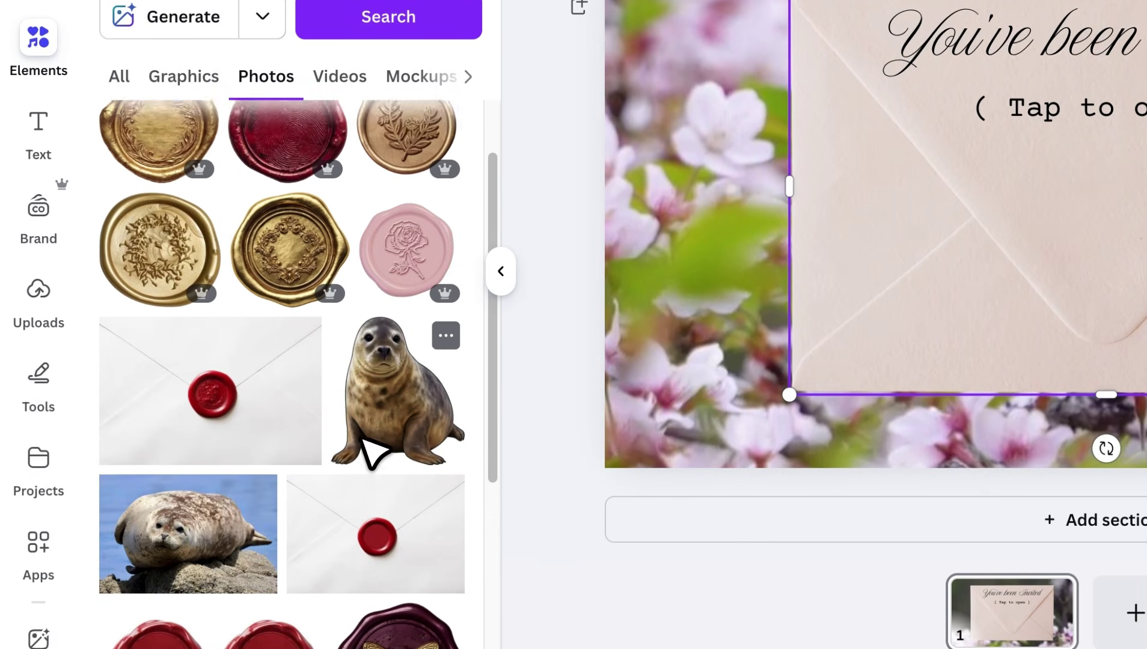
scroll(375, 451, up, 2)
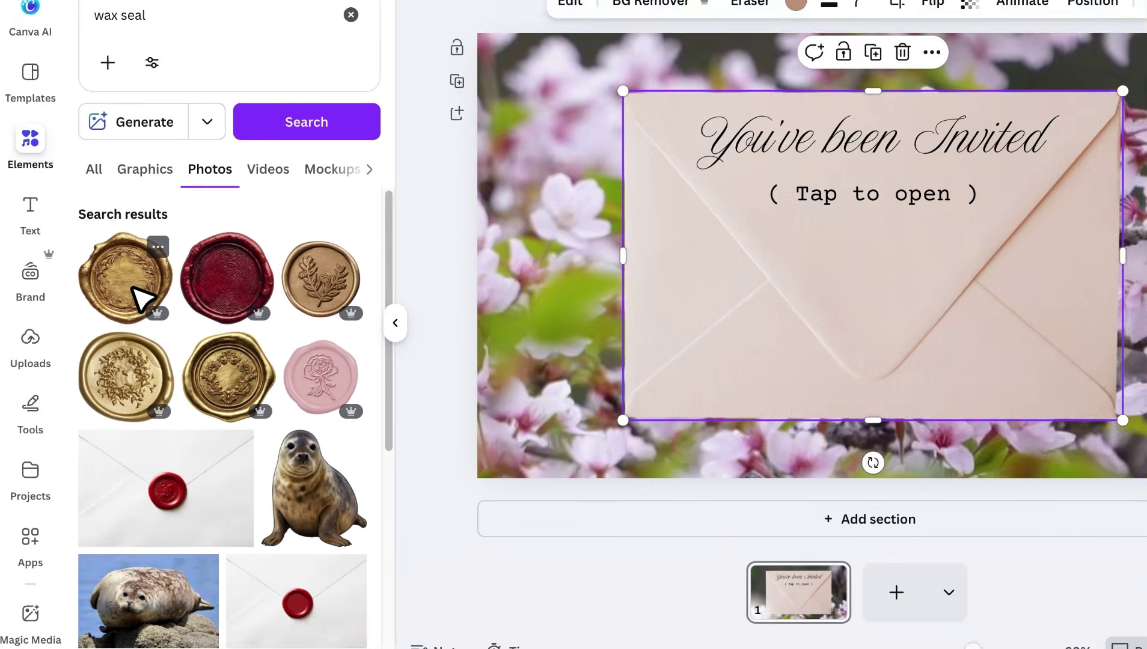
click(167, 227)
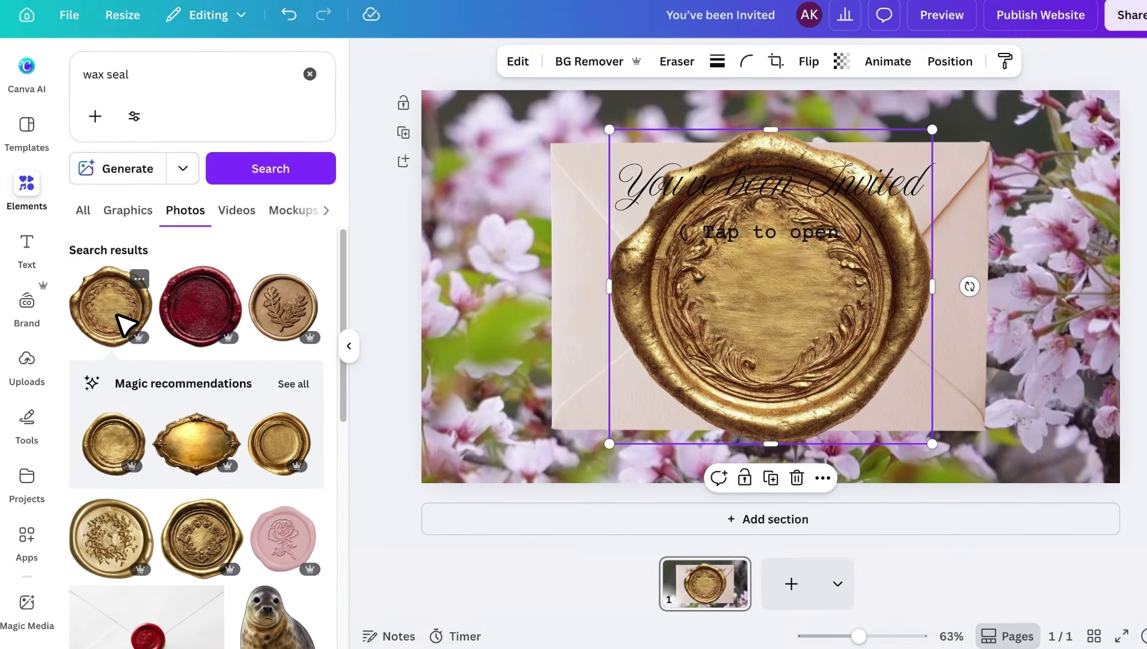
Step: Scale the gold wax seal down and centre it over the tip of the envelope flap, and lower the subheading slightly
drag(902, 151, 762, 396)
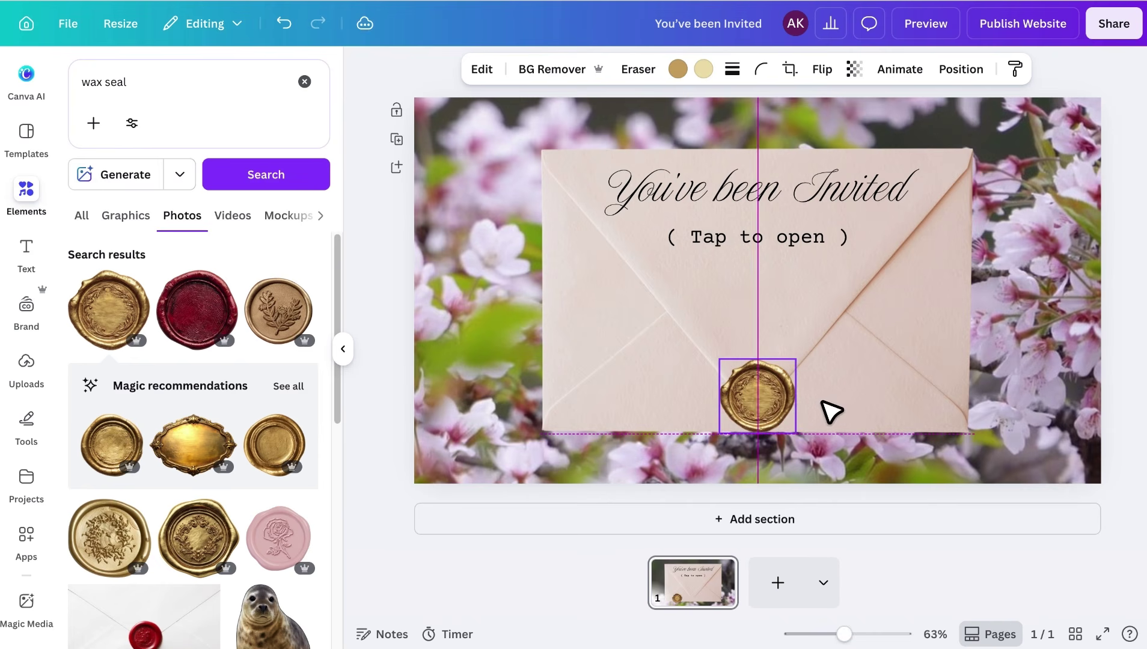
drag(796, 433, 788, 424)
click(786, 274)
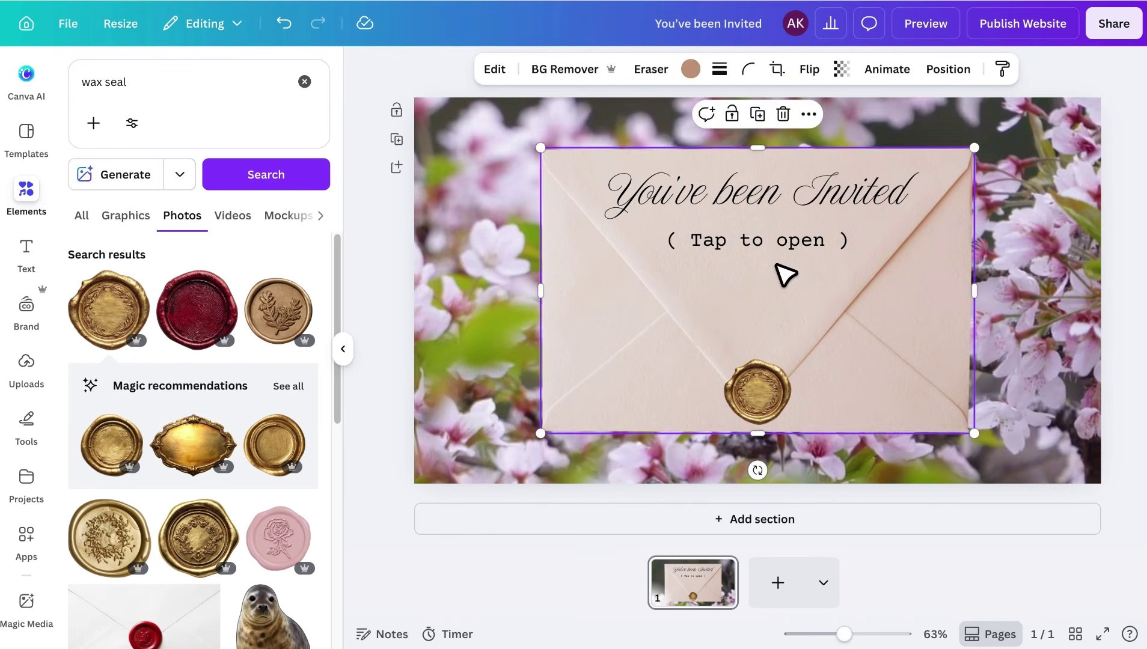
click(756, 249)
click(644, 324)
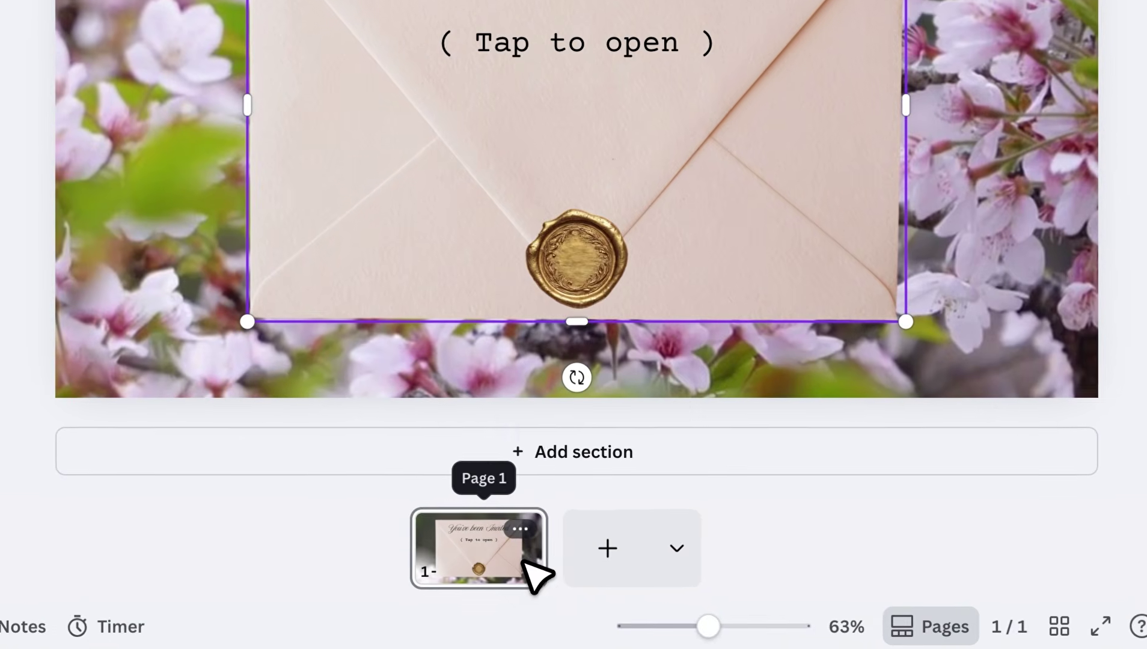
Step: Duplicate the envelope page to create a second page
right_click(724, 588)
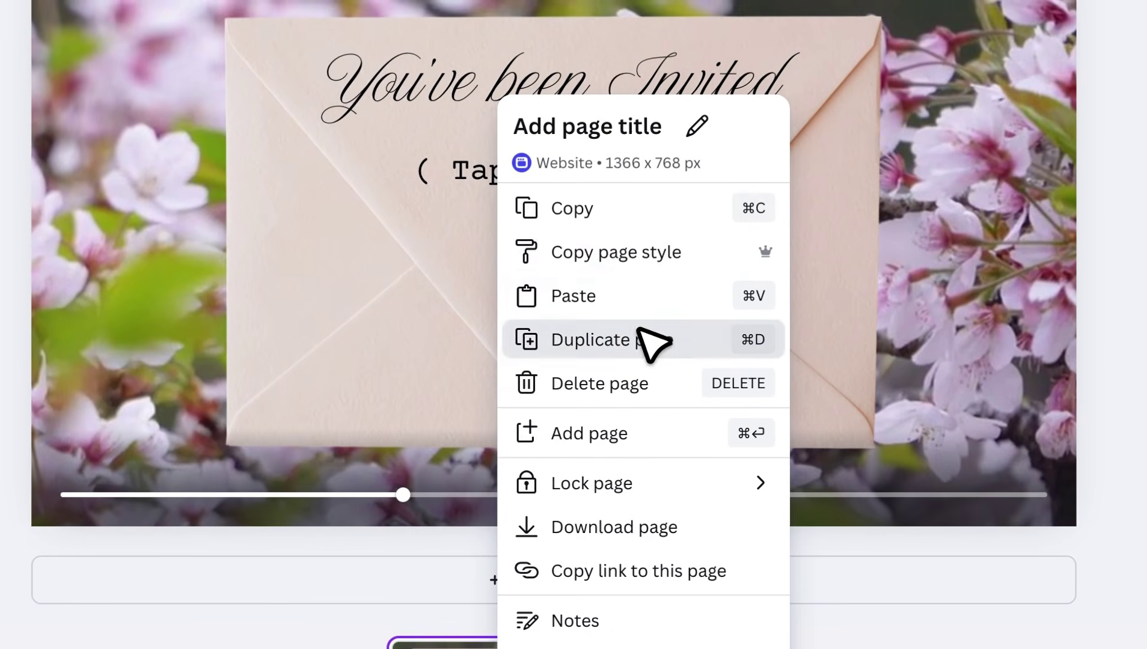
click(634, 217)
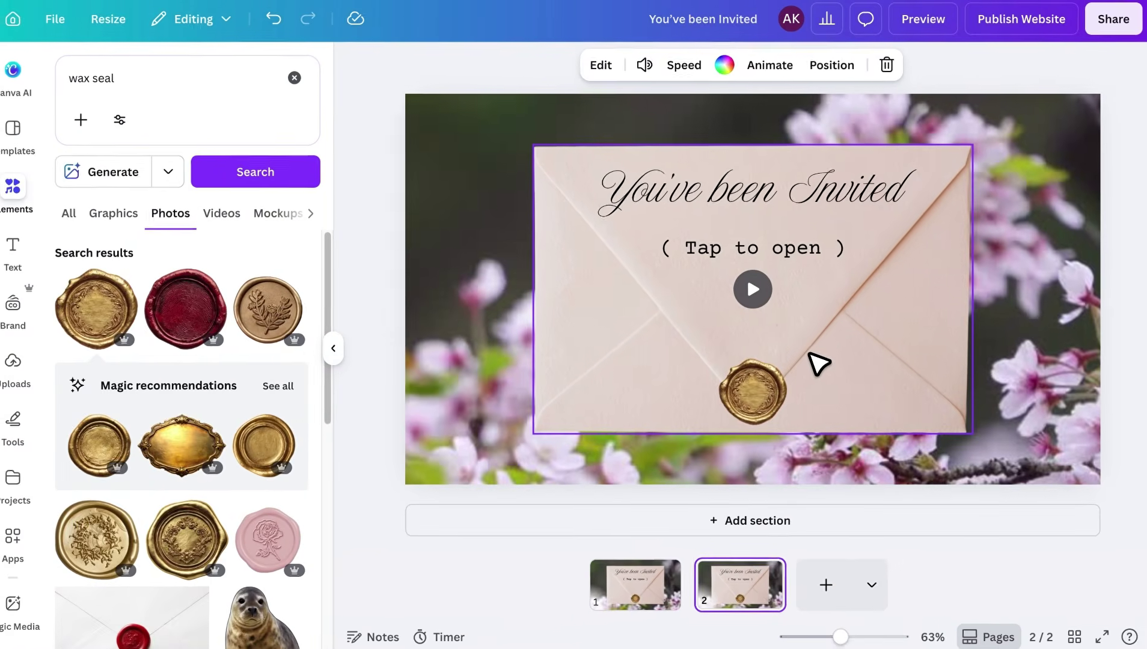
click(910, 305)
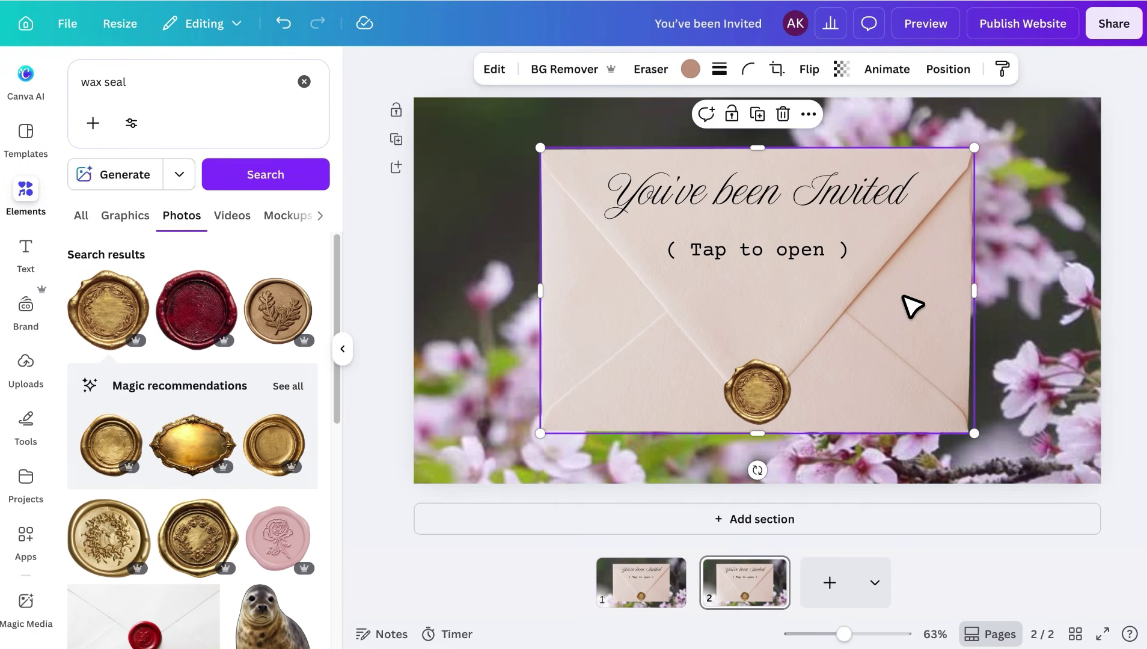
Step: On page 2, delete the subheading, heading and closed envelope, and move the wax seal towards the page's left side
click(795, 249)
key(BackSpace)
click(814, 205)
key(BackSpace)
click(833, 246)
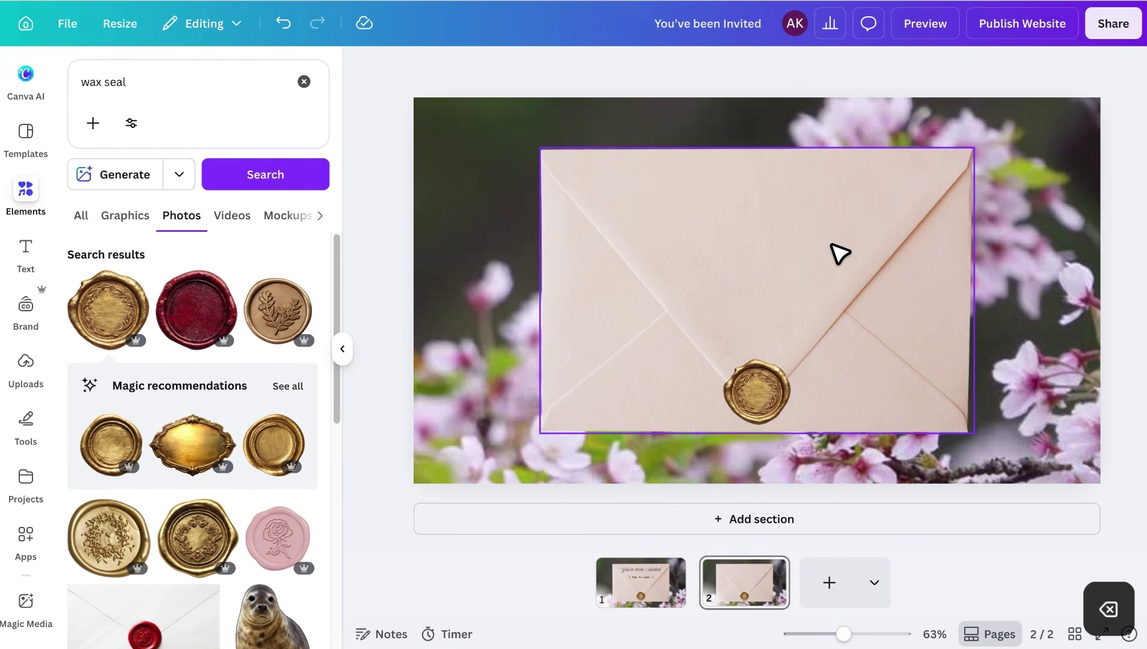
key(BackSpace)
drag(746, 397, 596, 391)
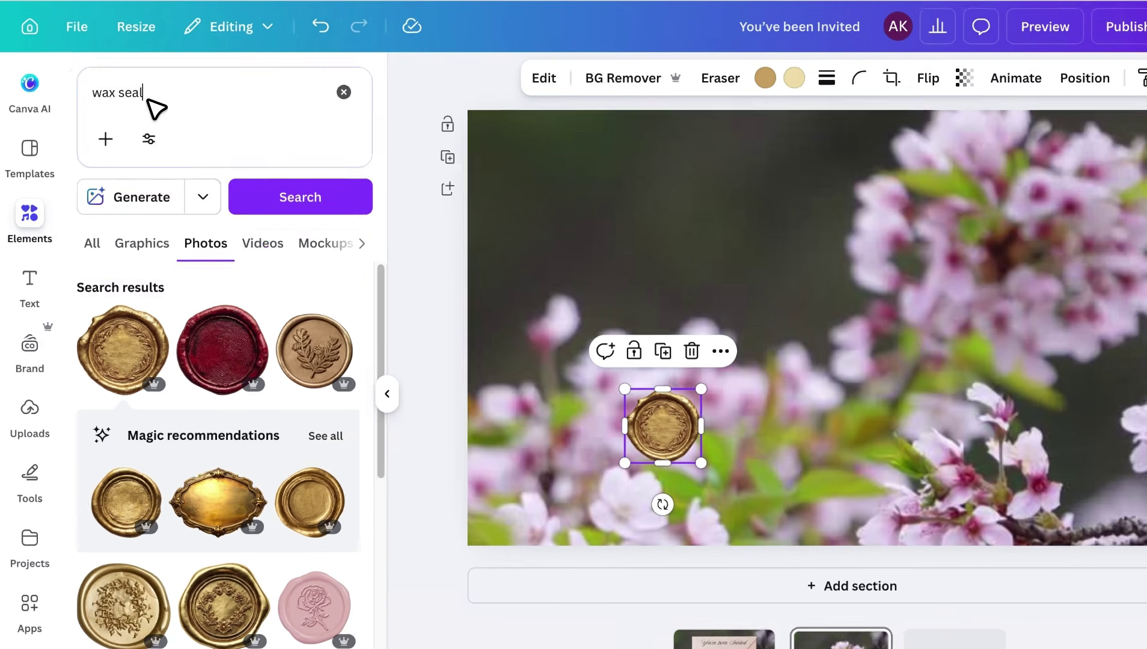
Step: Search the photo elements for "envelop" and add the pink open envelope with its flap raised to page 2
click(129, 88)
text(env)
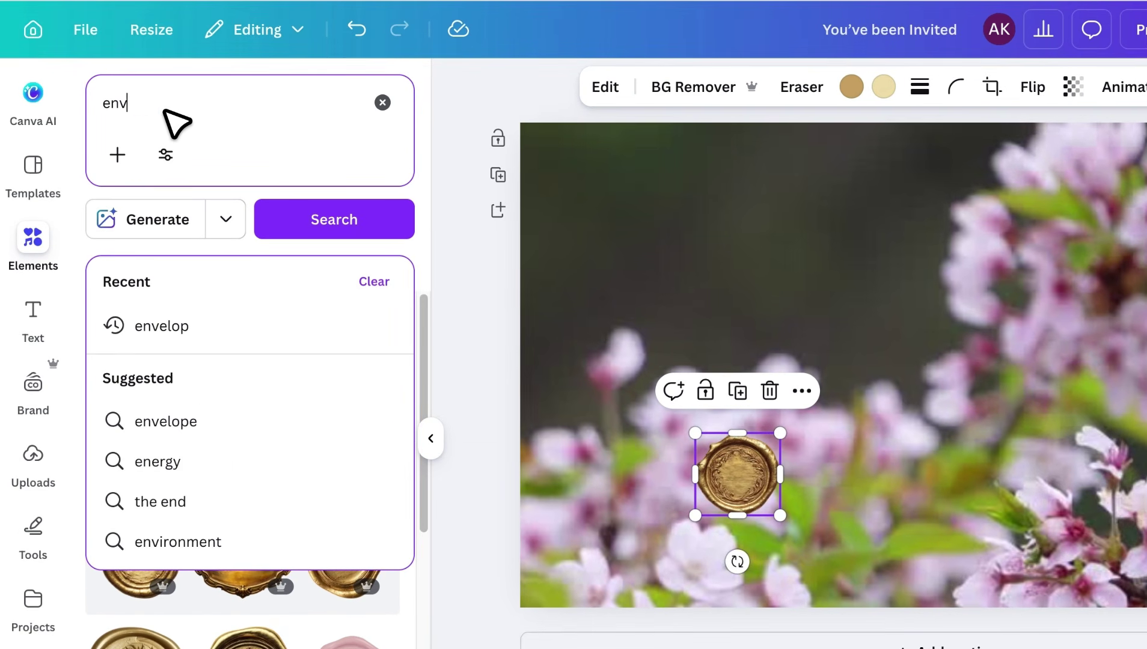
click(167, 325)
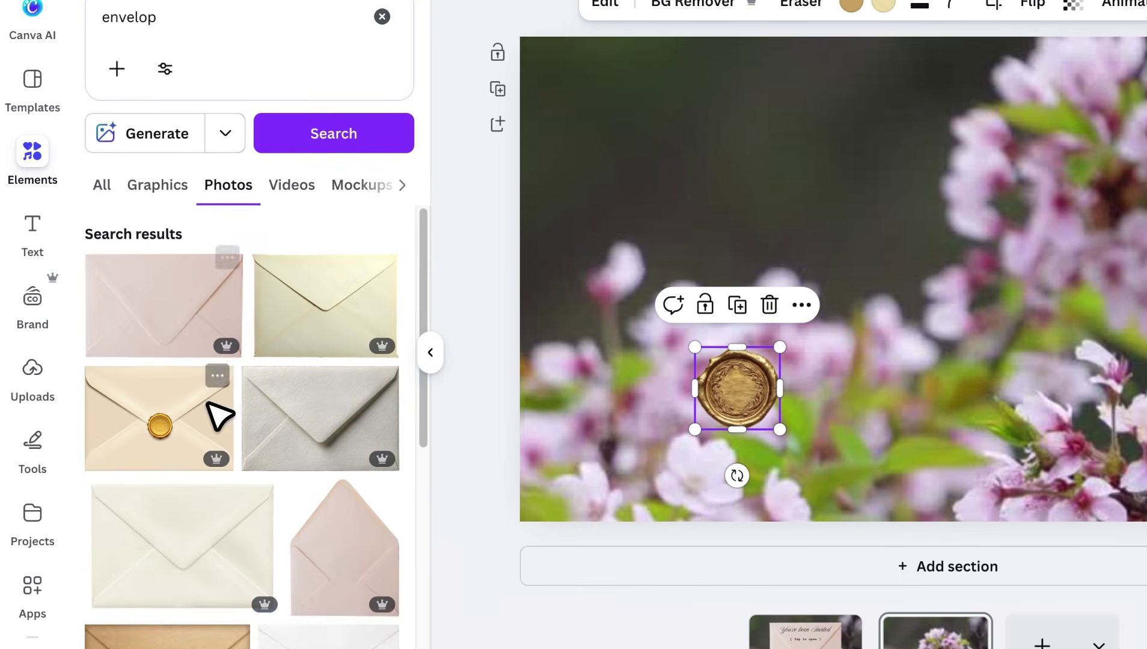
scroll(288, 498, down, 3)
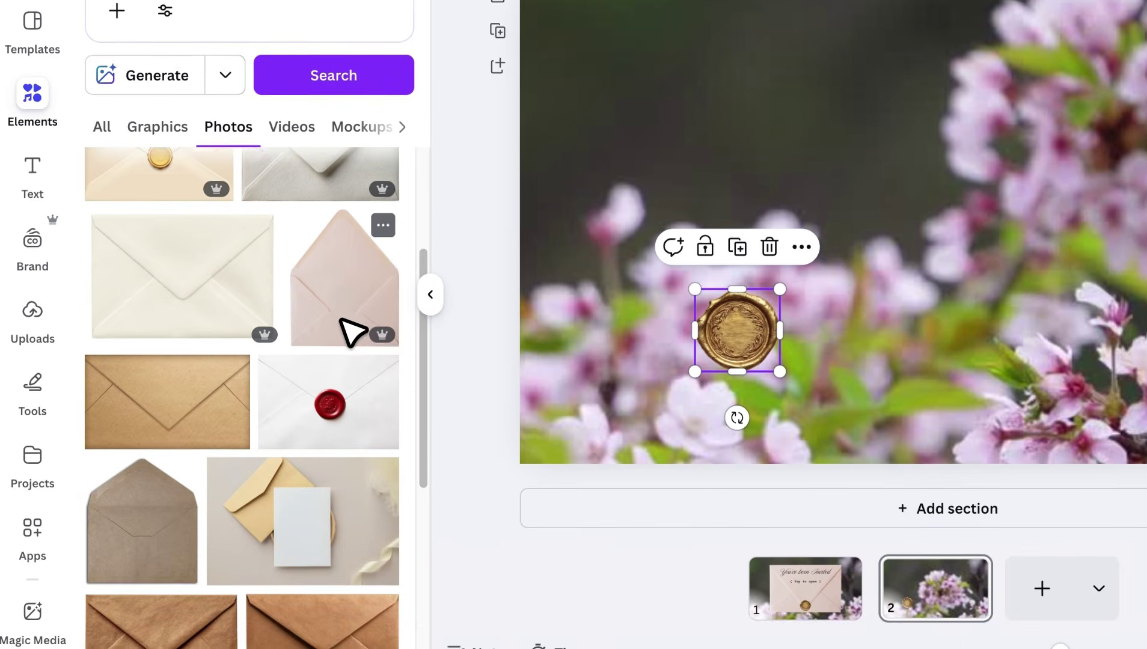
click(348, 461)
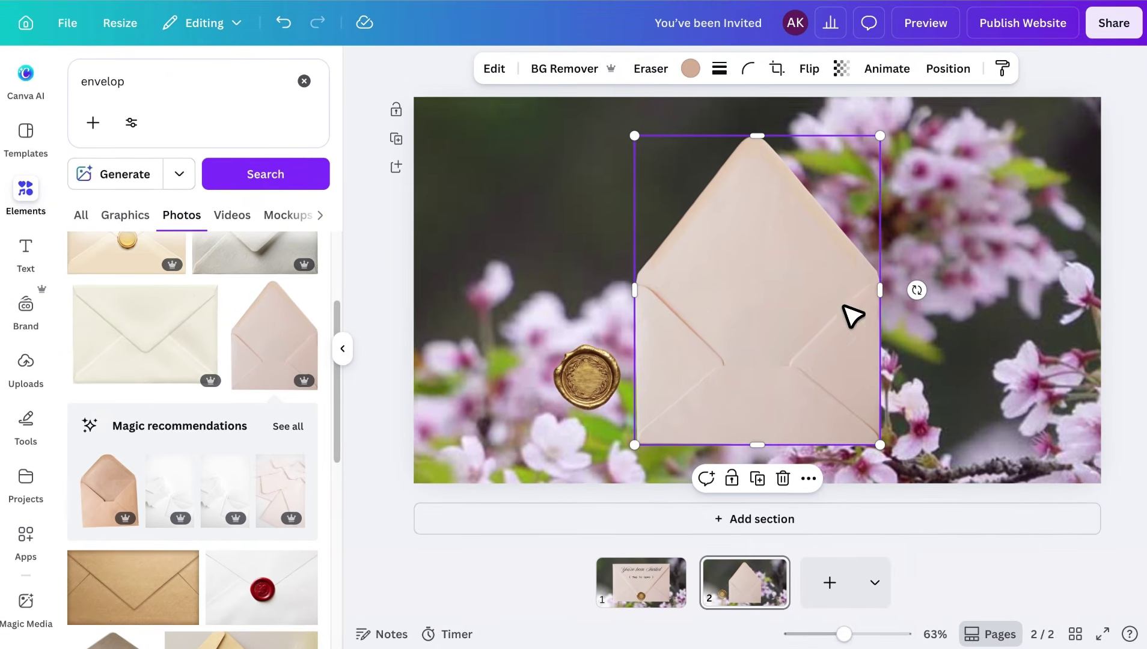
Step: Tilt the open envelope slightly counter-clockwise and enlarge it to nearly the full page height
drag(917, 292, 917, 271)
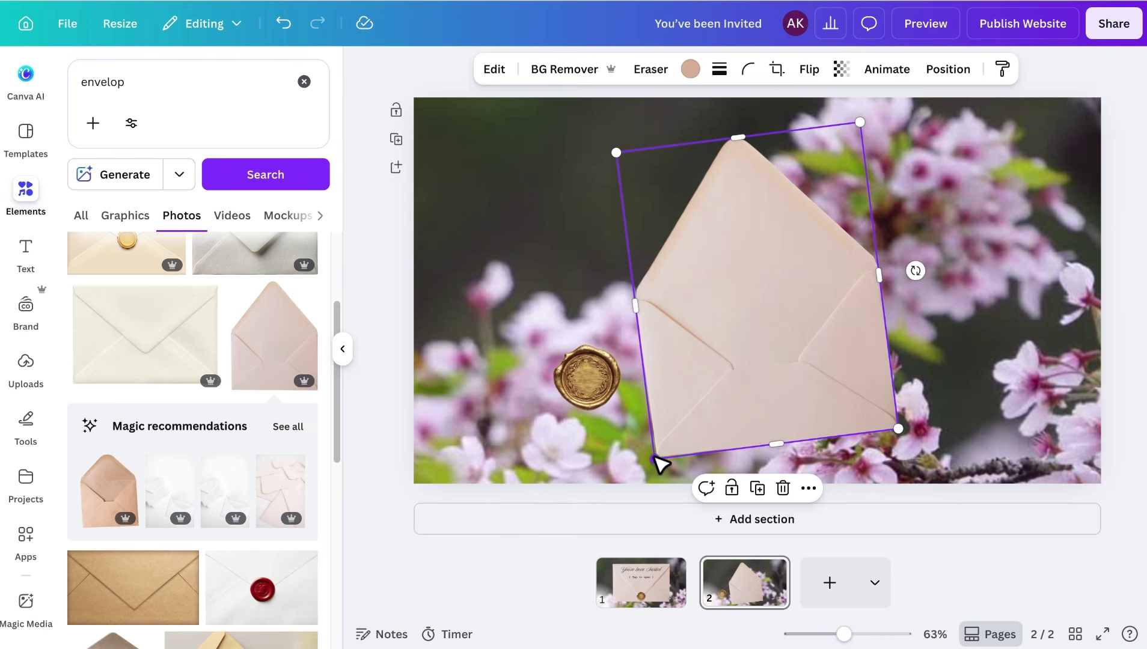
drag(657, 463, 650, 478)
drag(865, 124, 881, 113)
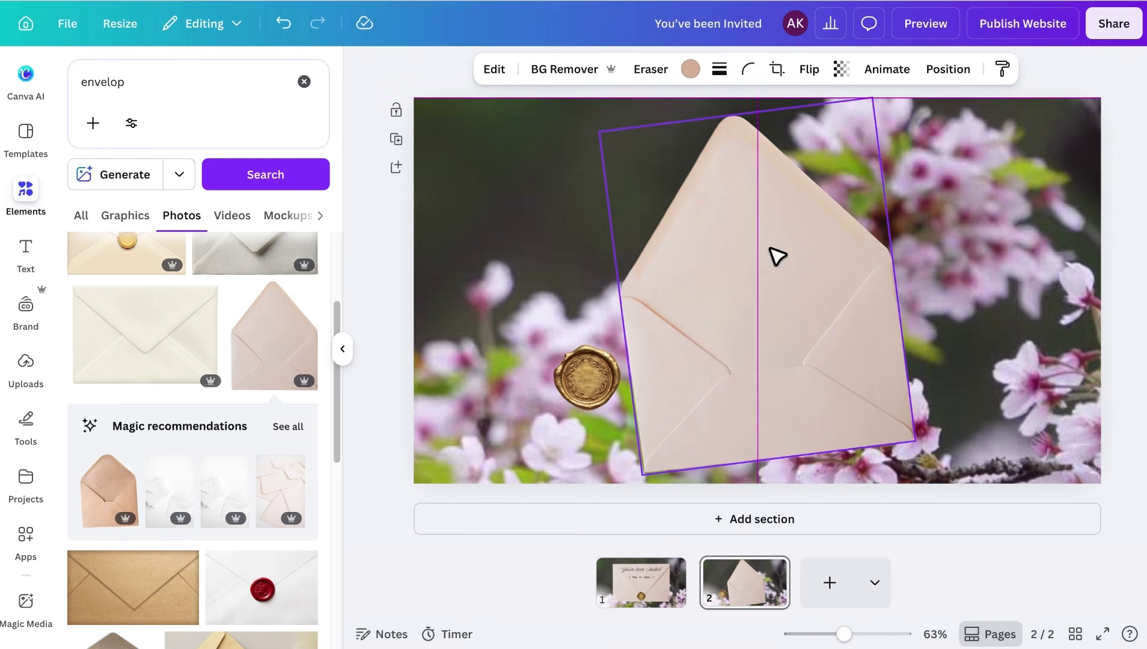
Step: Reposition the wax seal so it is partly tucked behind the open envelope's lower left edge
drag(620, 388, 634, 389)
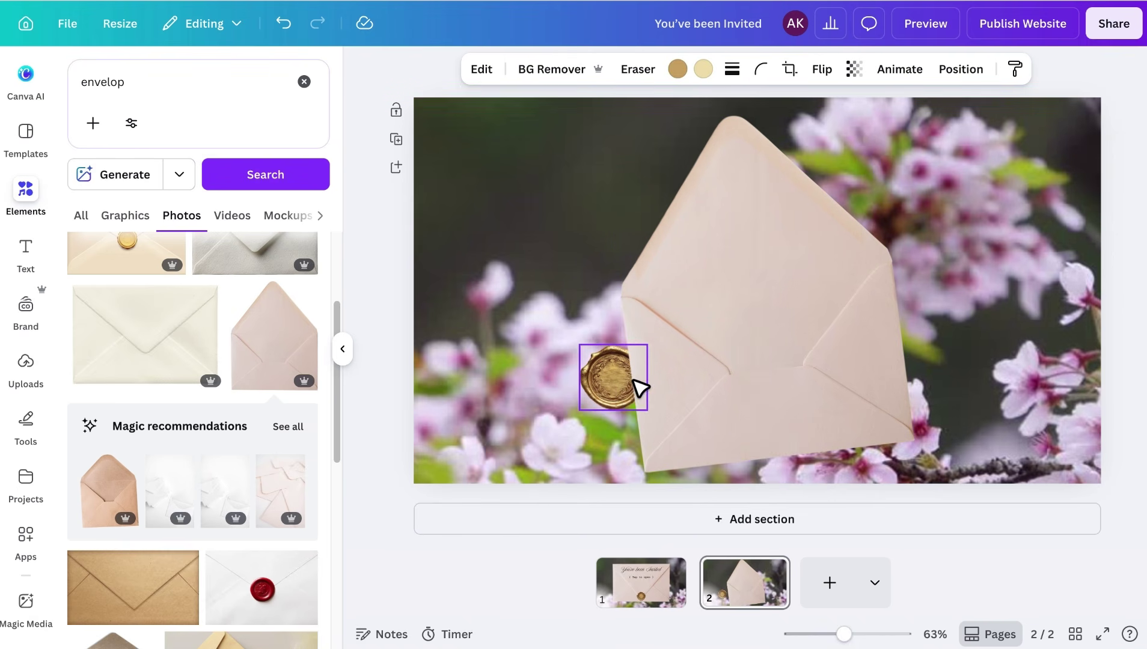
click(642, 413)
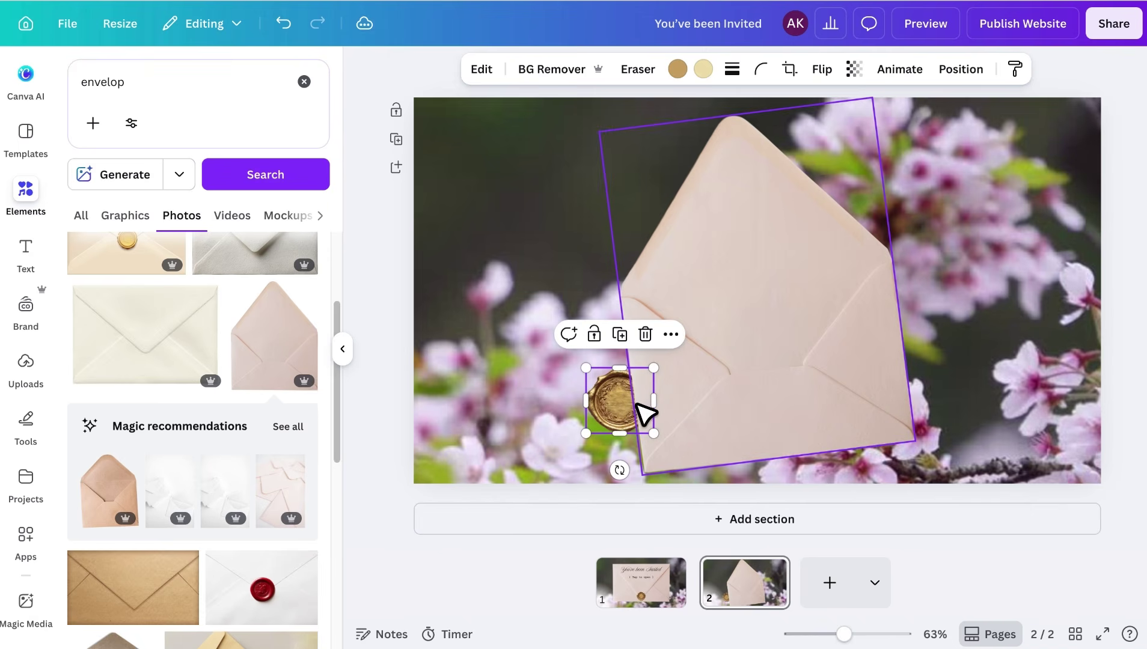
click(750, 259)
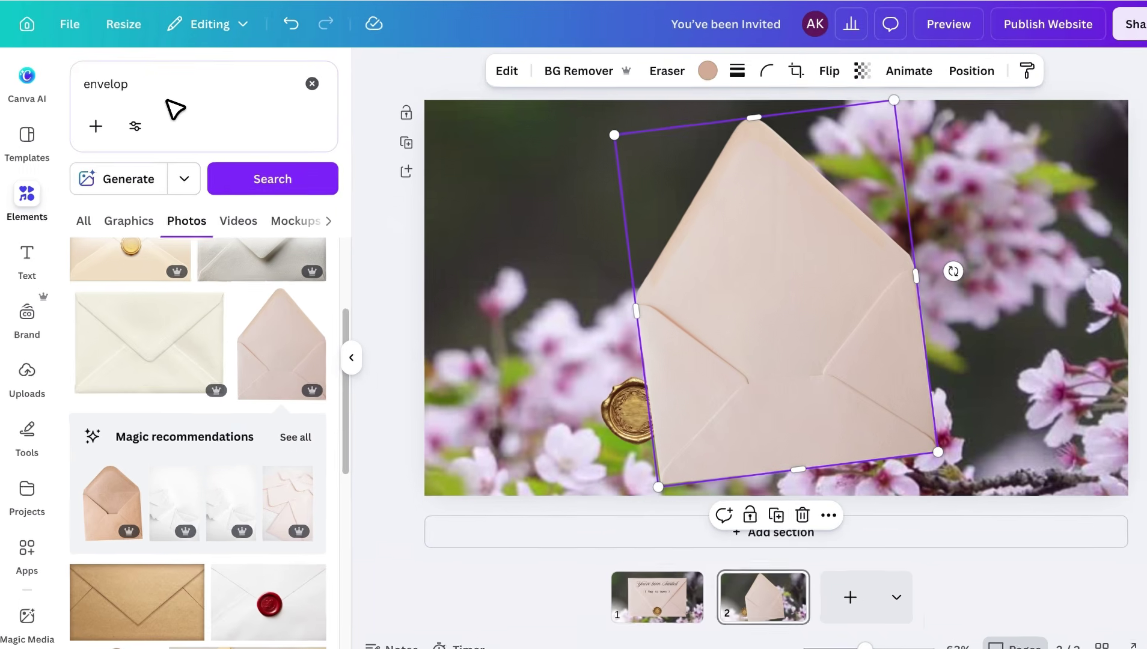
Step: Search the graphics for "wedding card texture" and add the plain off-white paper card to page 2
click(146, 86)
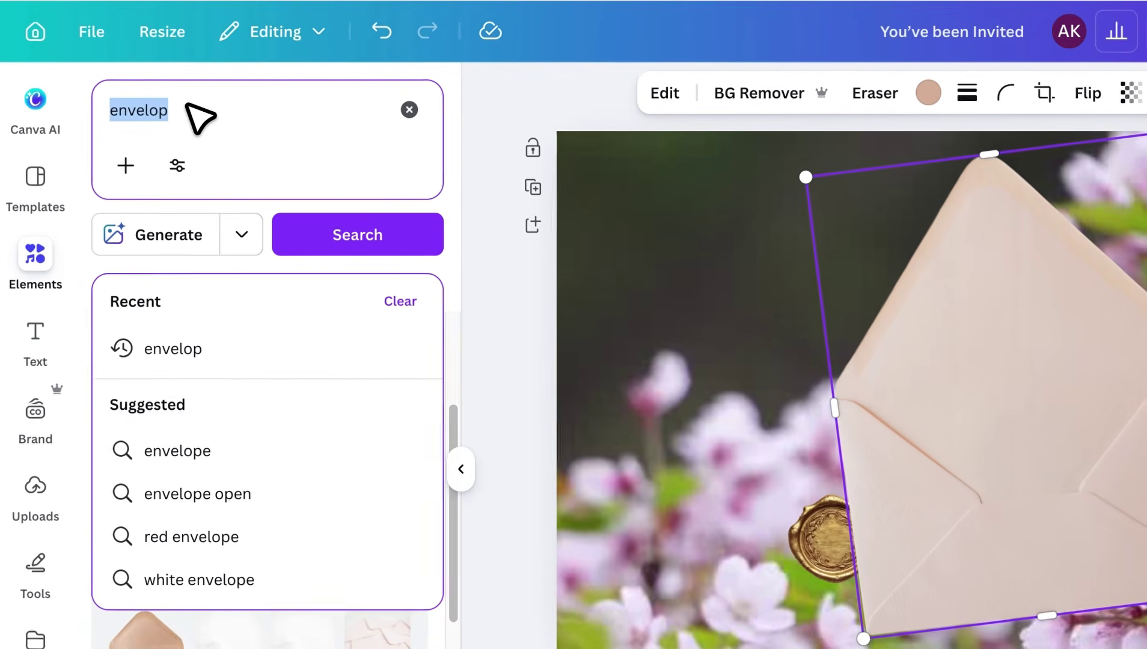
text(wedding card texture)
key(Return)
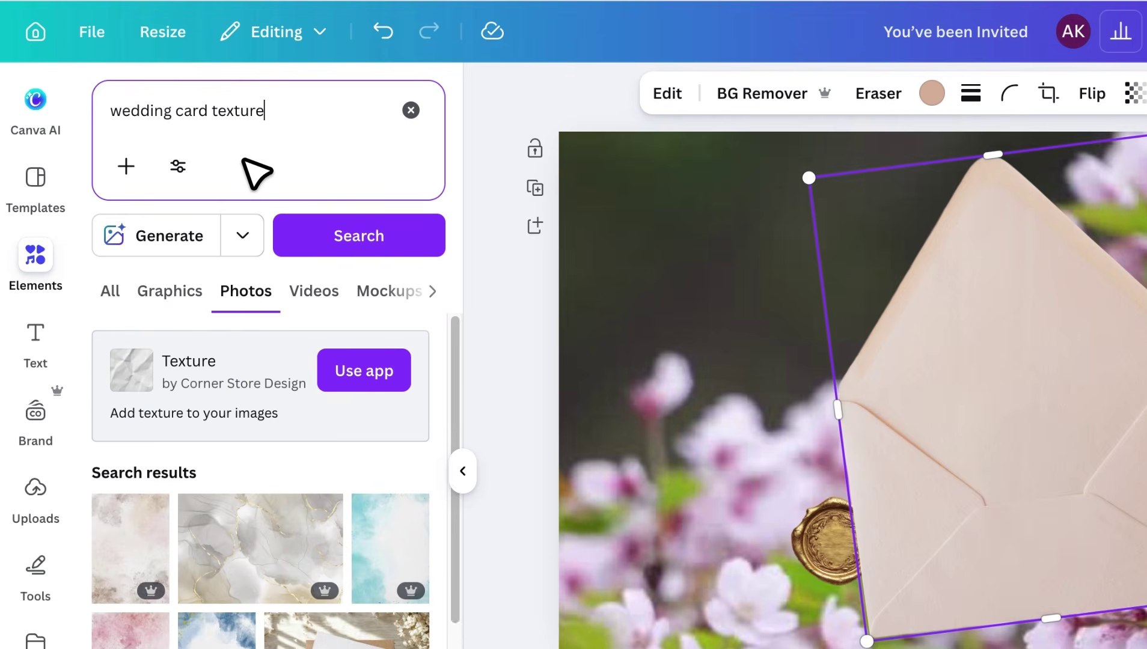
click(189, 290)
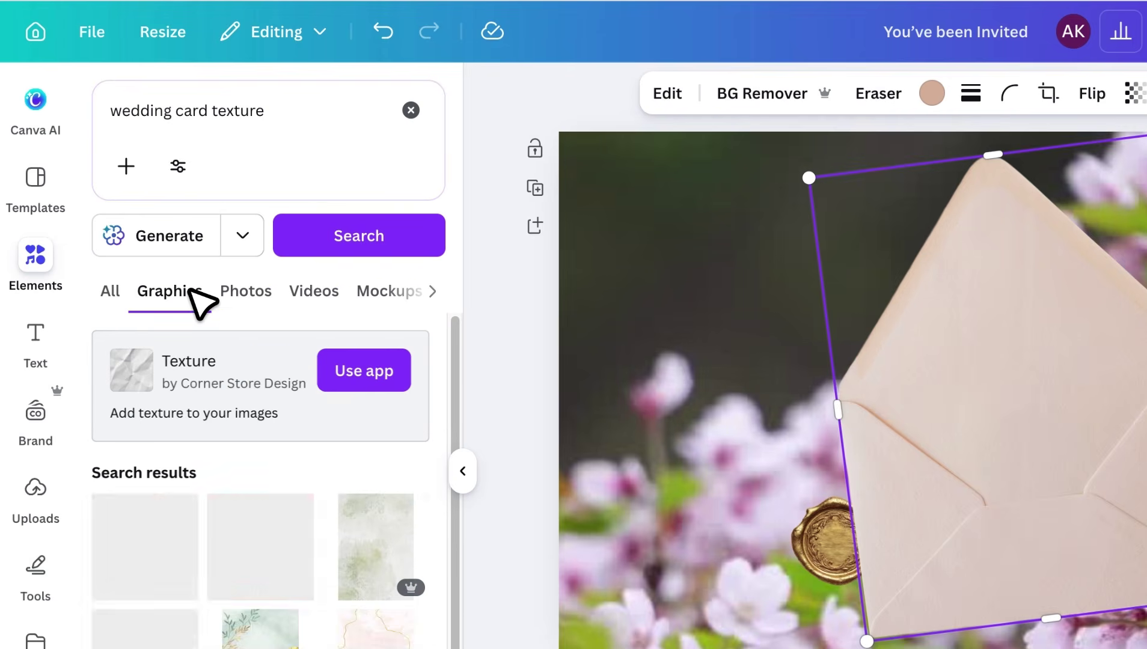
scroll(301, 566, down, 5)
scroll(310, 568, down, 5)
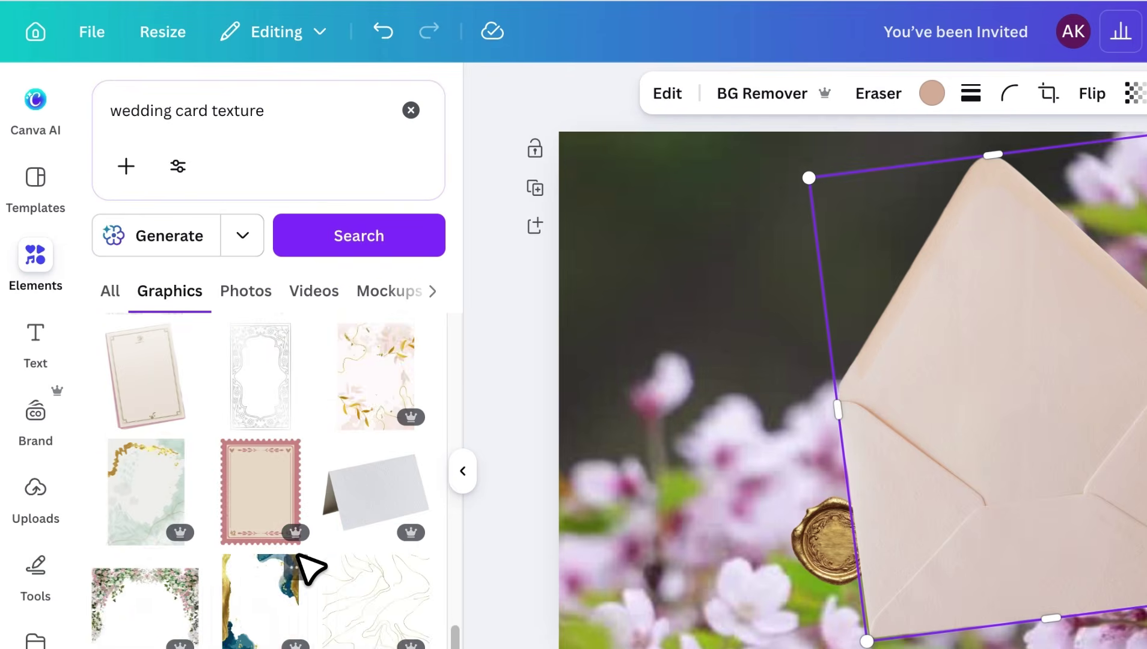
click(265, 512)
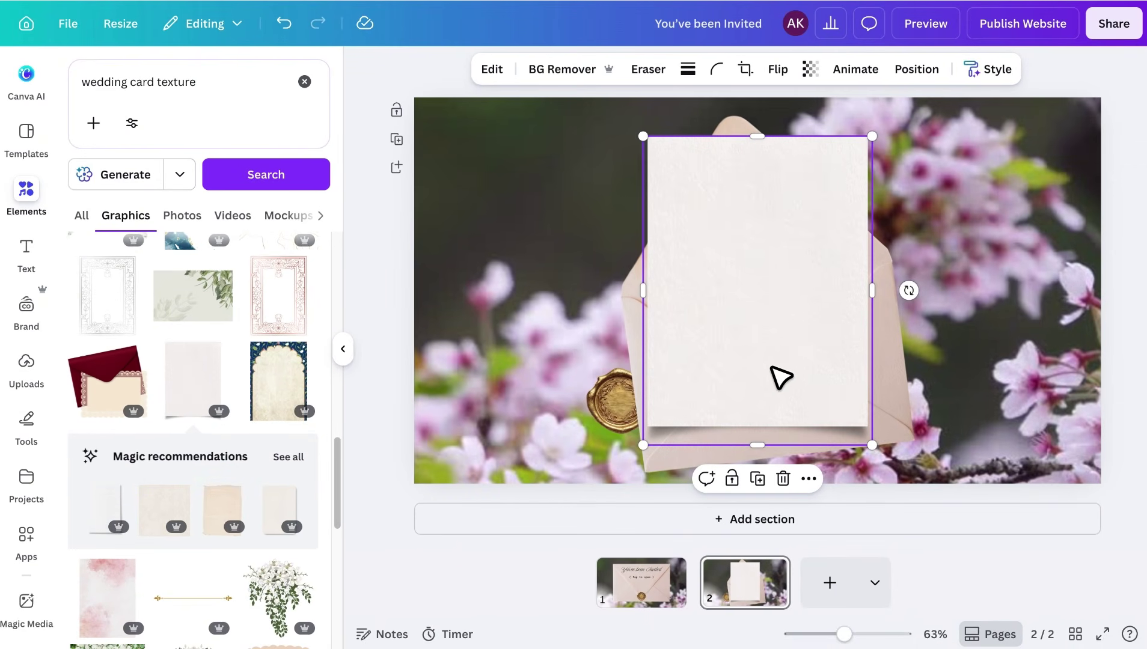
Step: Scale the paper card down to about 423 by 571 and place it over the open envelope's centre
drag(780, 378, 783, 383)
drag(650, 145, 656, 158)
drag(872, 158, 871, 169)
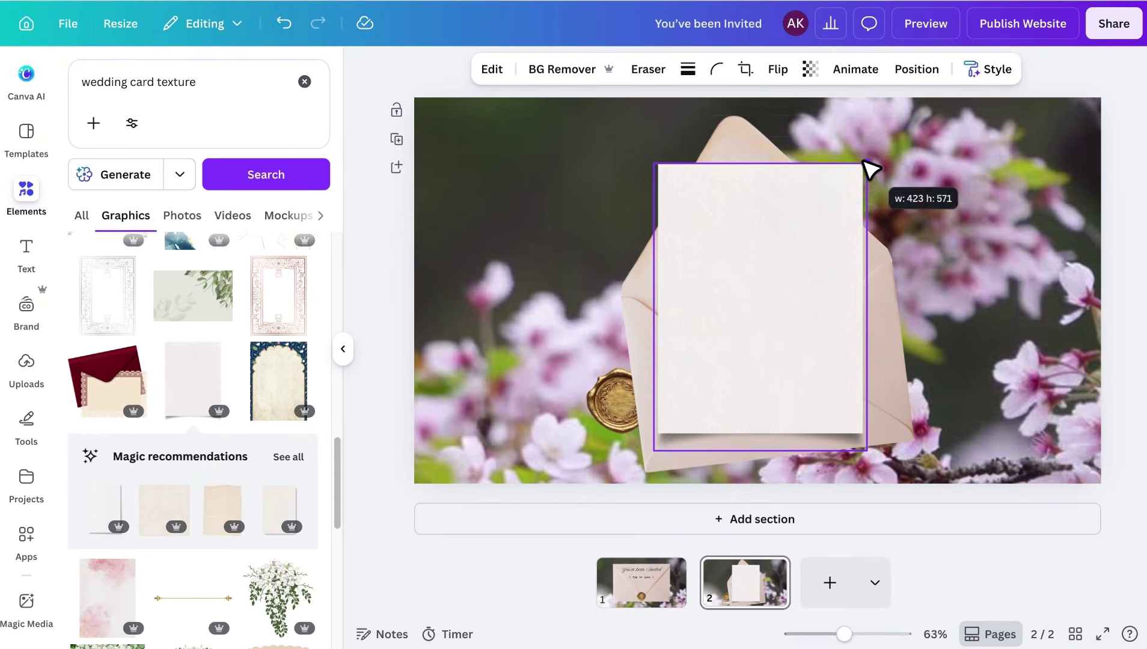
drag(792, 316, 789, 318)
Step: Paste the prepared wedding announcement text group, enlarge it and centre it on the paper card
key(ctrl+v)
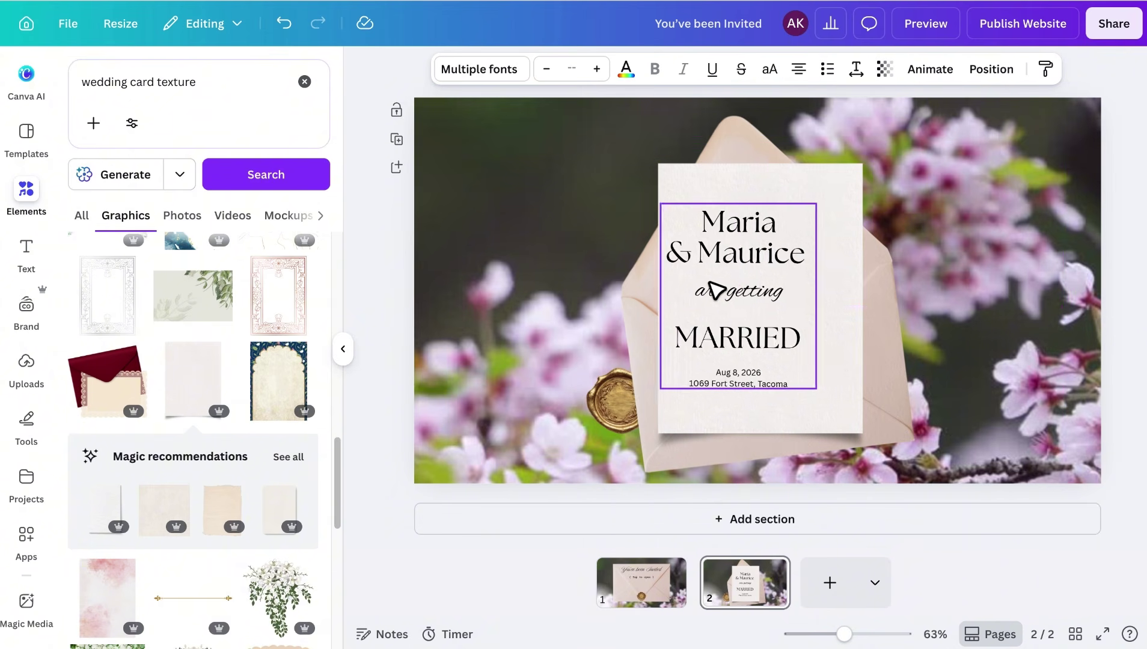
drag(678, 228, 672, 203)
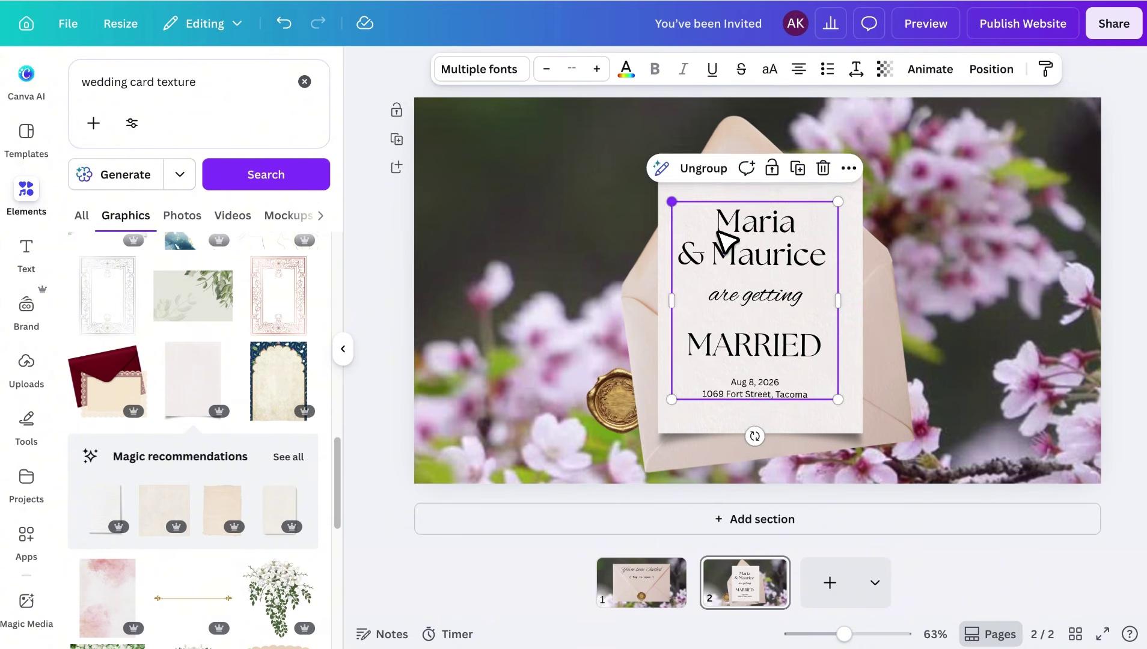
drag(809, 283, 812, 283)
click(897, 295)
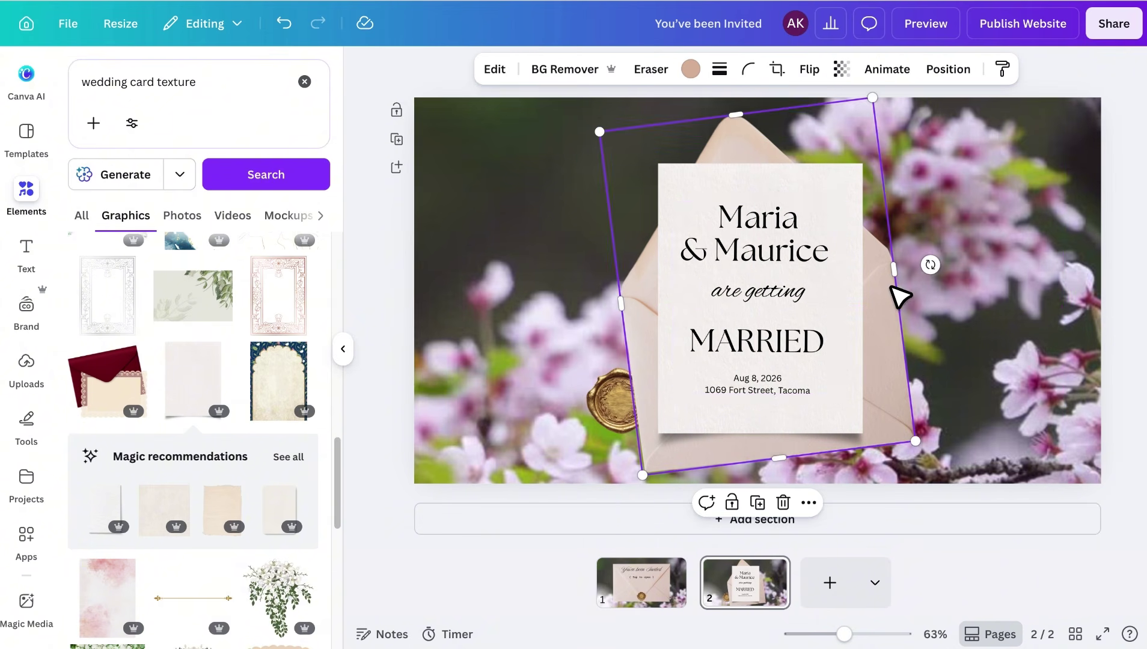
Step: Group the announcement text together with the paper card
click(830, 230)
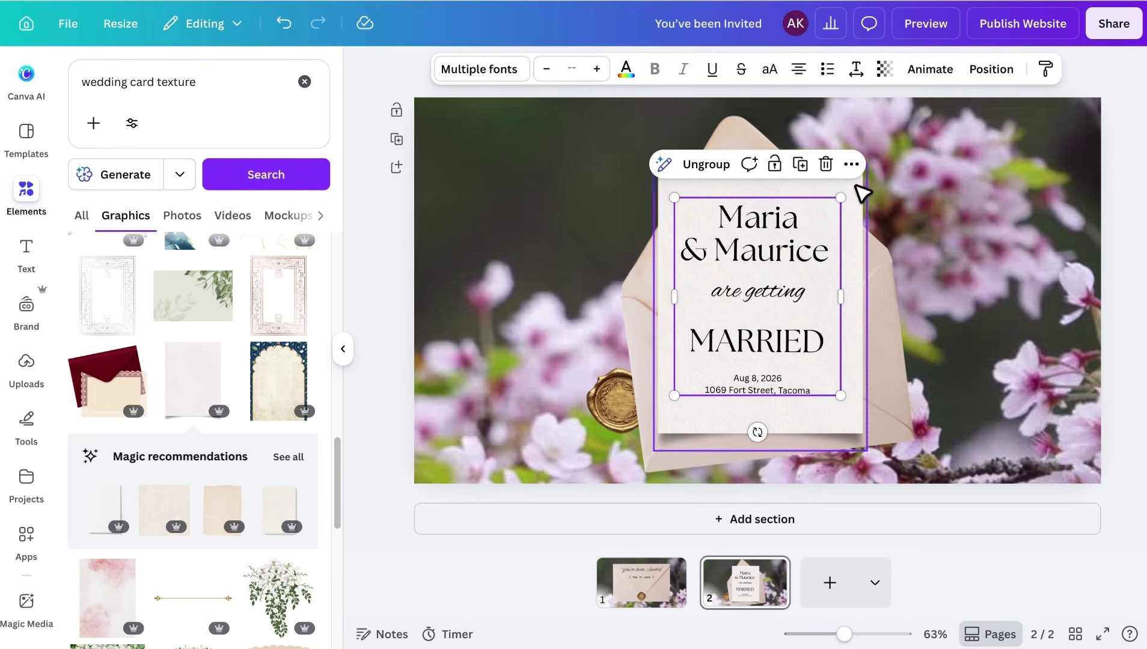
shift+click(856, 188)
click(721, 130)
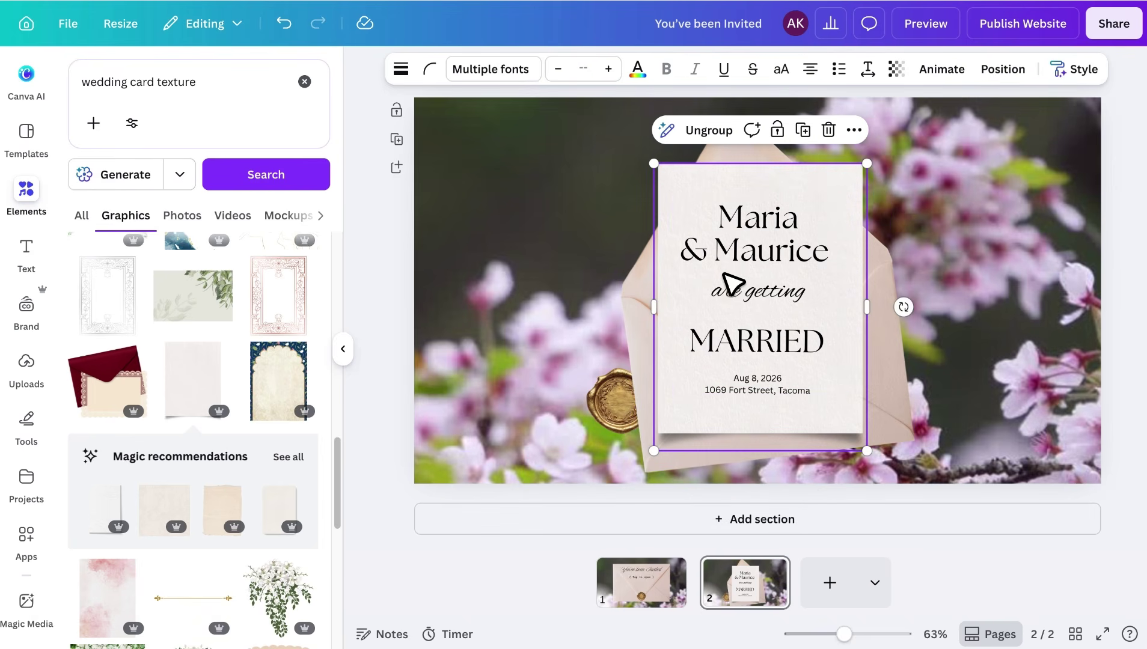
Step: Link the "You've been Invited" heading on page 1 to page 2 and remove the underline from the linked text
click(657, 579)
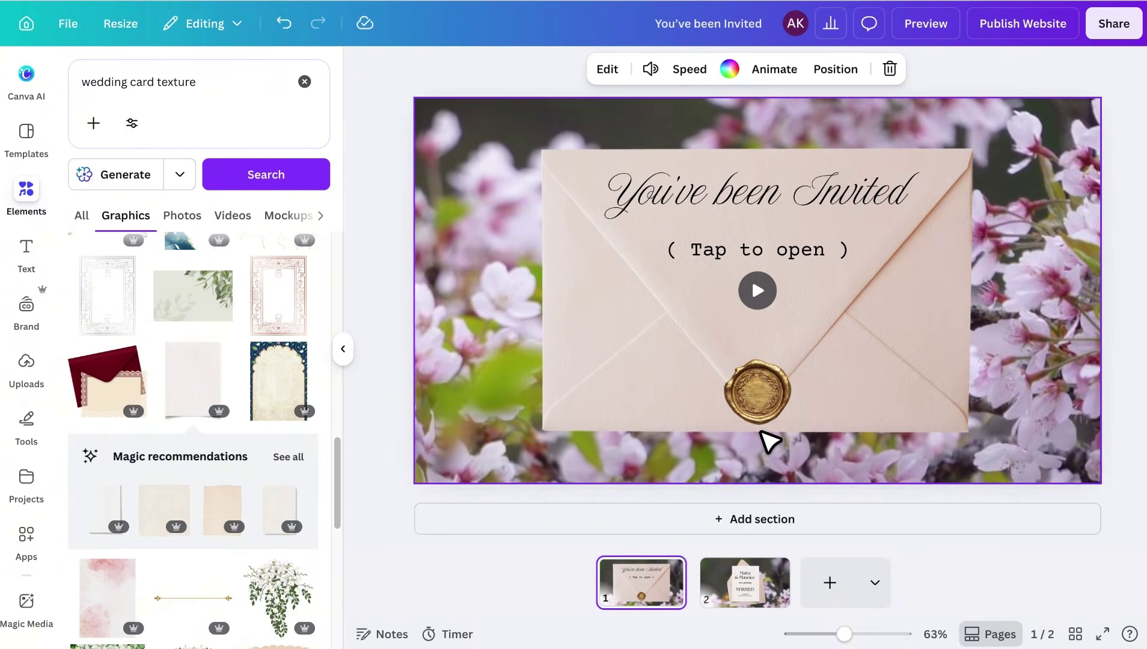
right_click(802, 209)
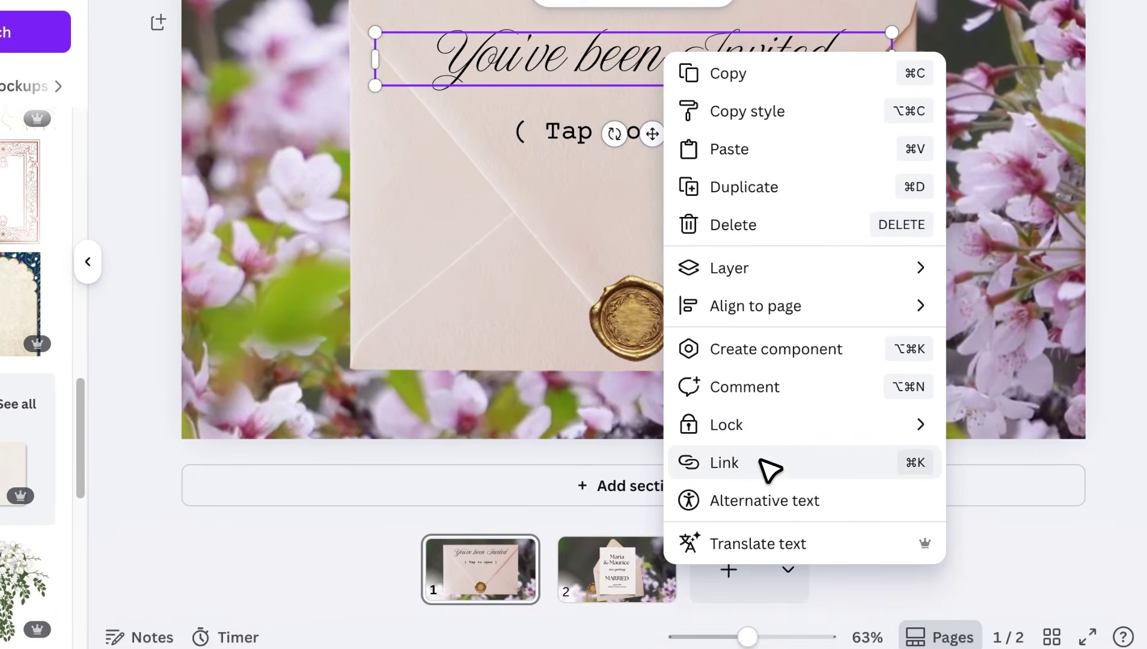
click(770, 469)
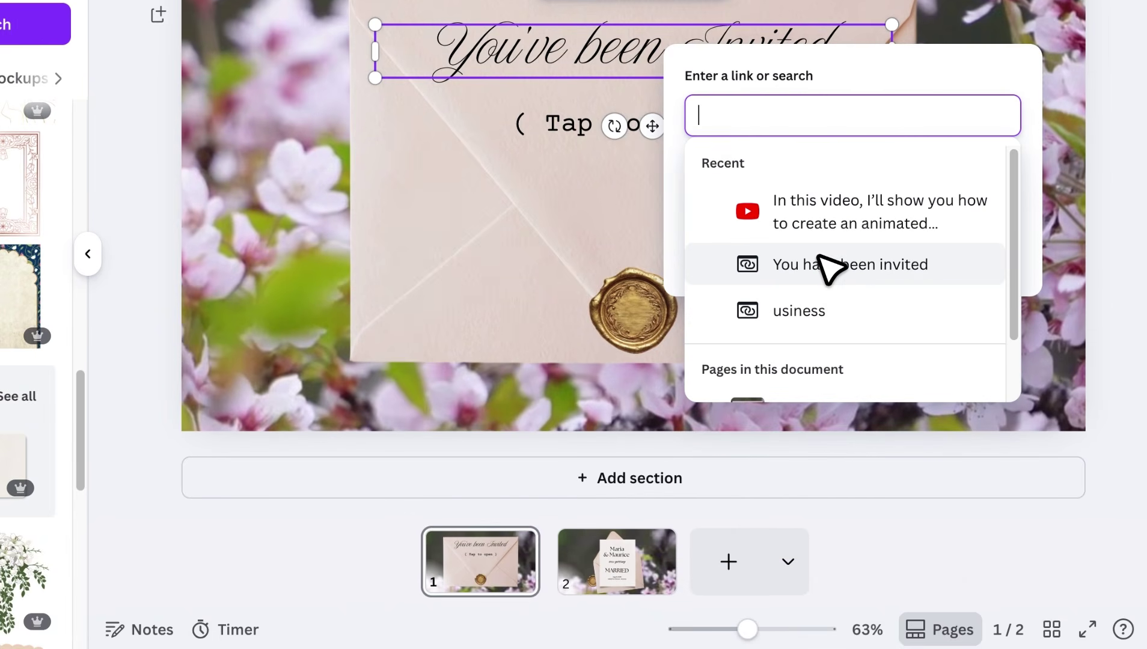
scroll(830, 267, down, 2)
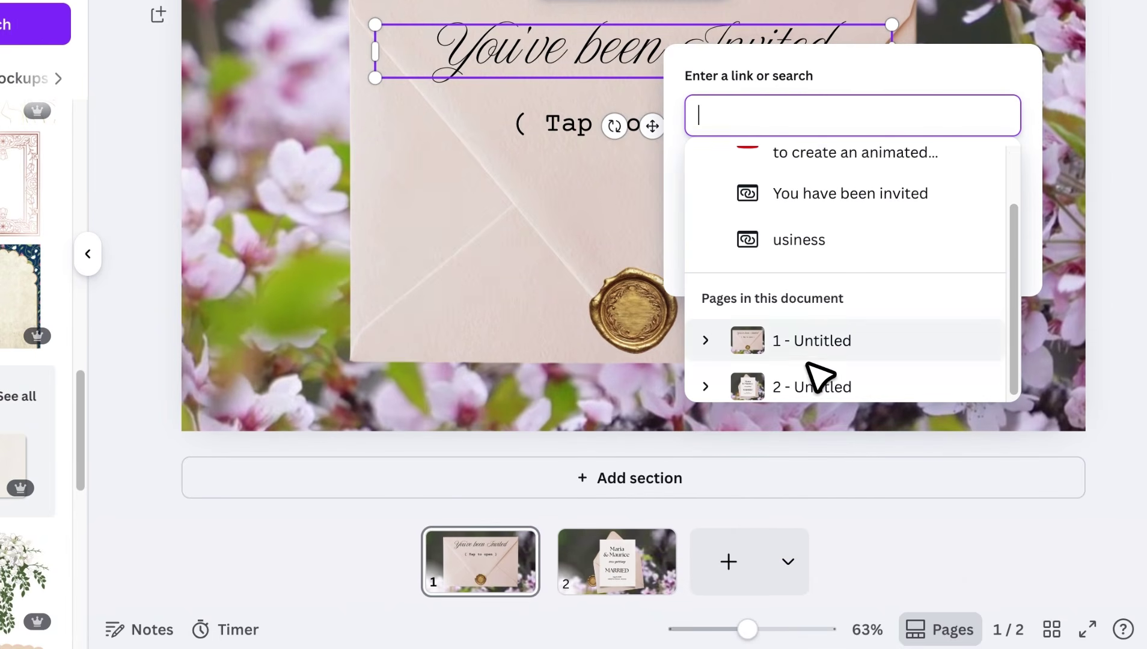
click(829, 388)
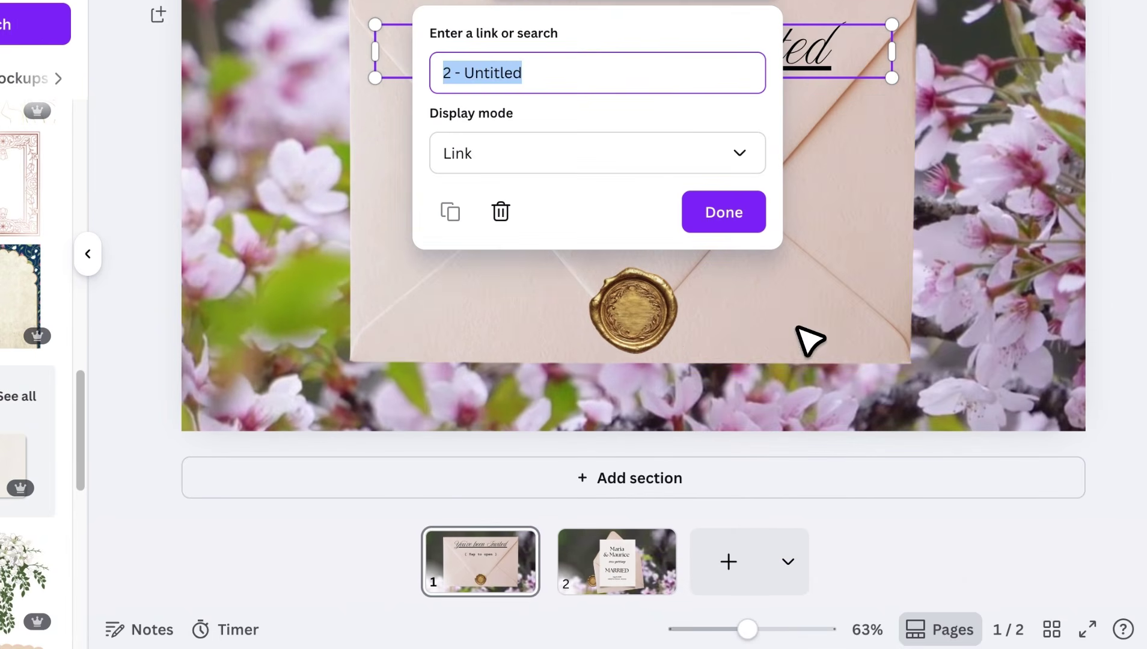
click(739, 215)
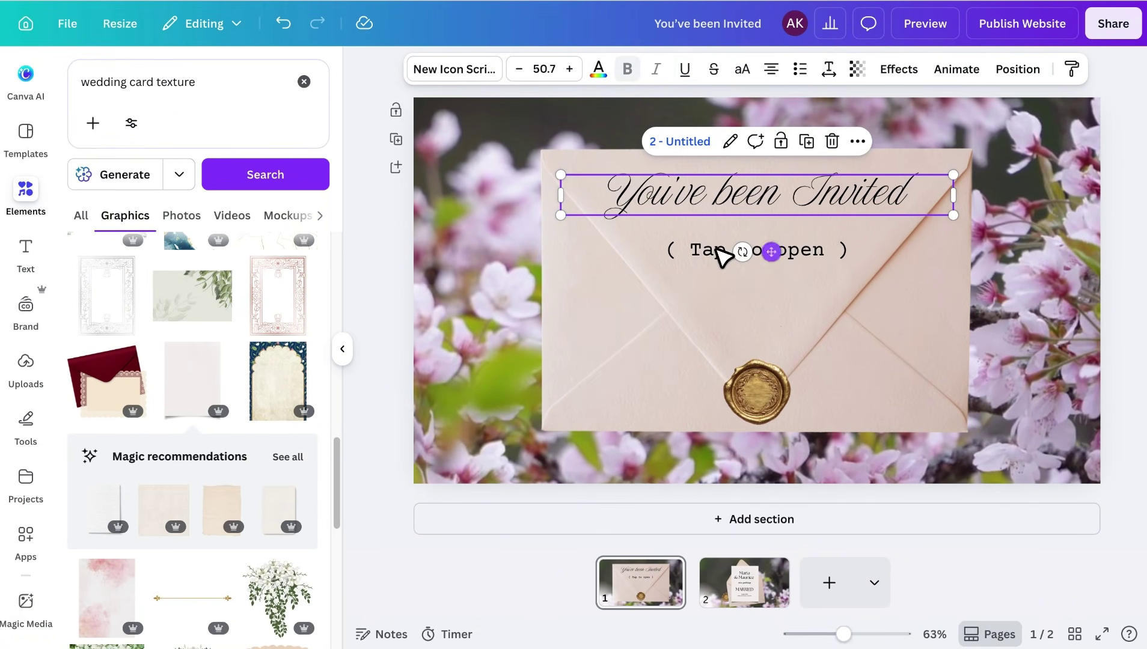
Step: Link the "( Tap to open )" text to page 2 and remove the underline it gets
click(758, 257)
right_click(759, 260)
click(803, 564)
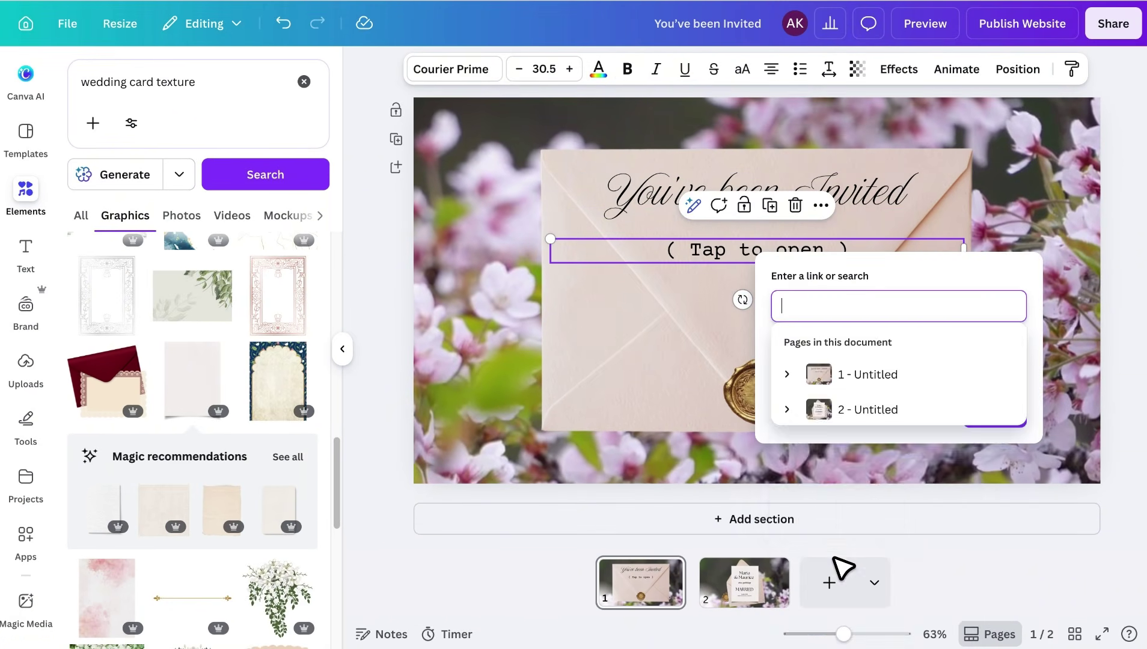
scroll(843, 442, down, 1)
click(844, 475)
click(825, 382)
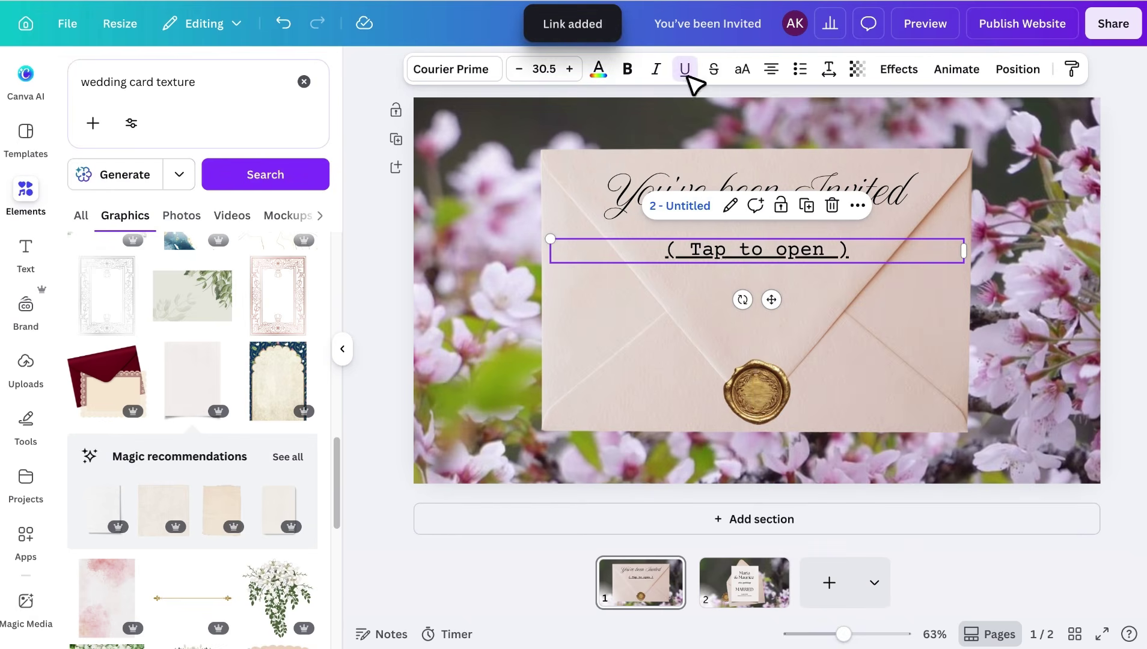
Step: Link the gold wax seal on the page 1 envelope to page 2
right_click(754, 403)
click(881, 506)
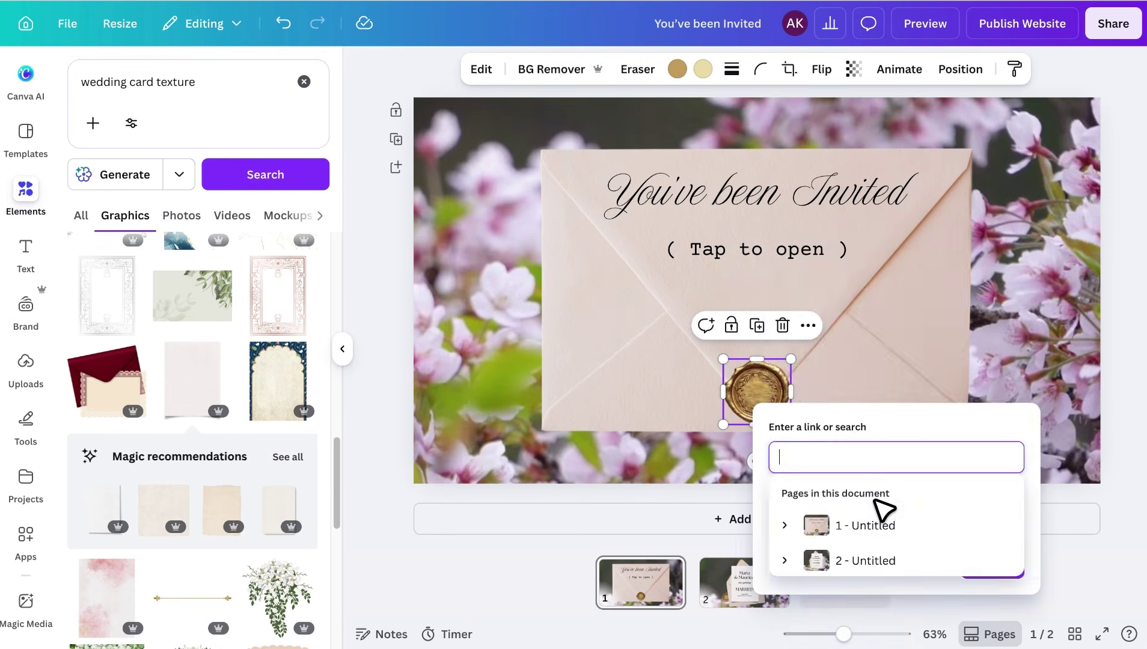
scroll(899, 418, down, 2)
click(883, 422)
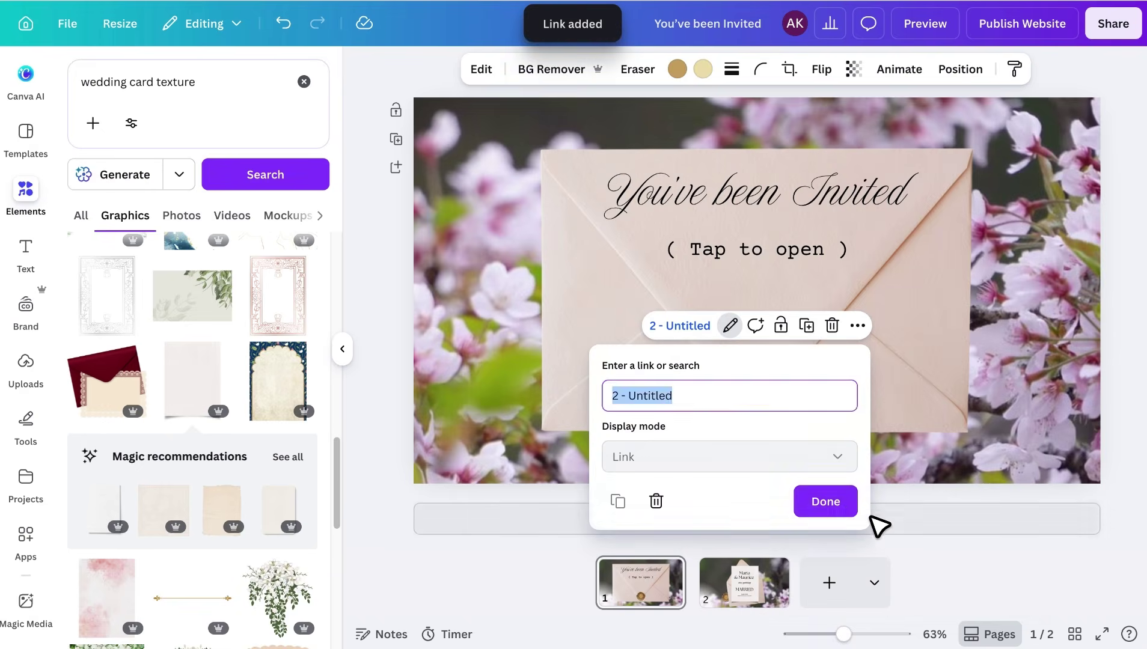
click(846, 507)
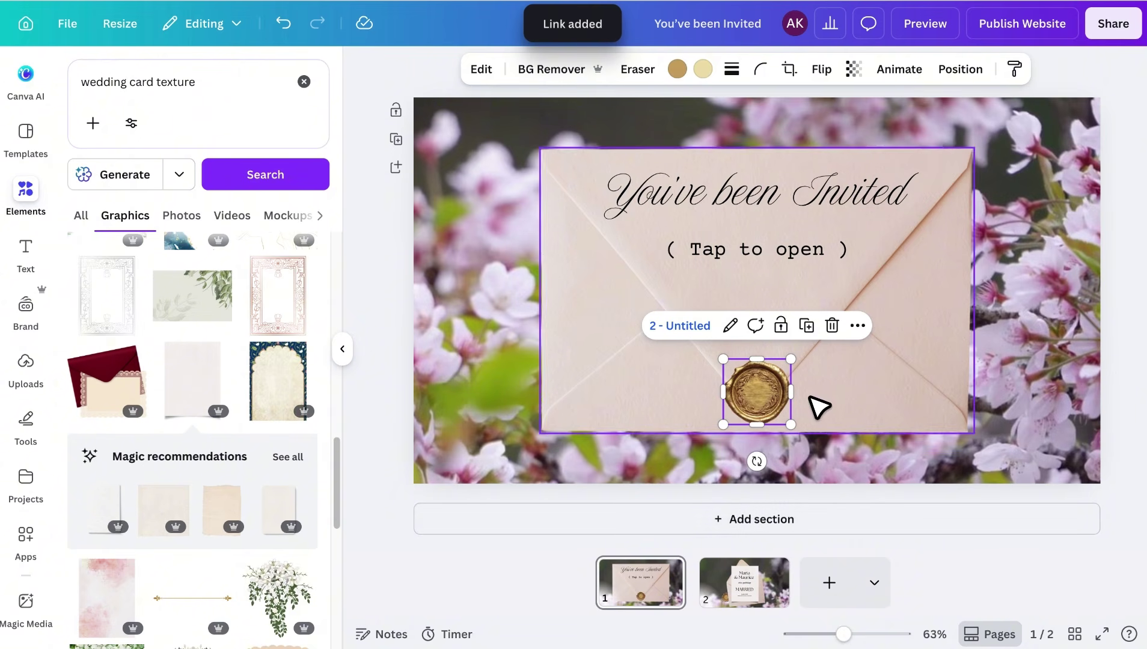
Step: Preview the website in desktop view, follow the wax seal's link to page 2, and return to the editor
click(936, 27)
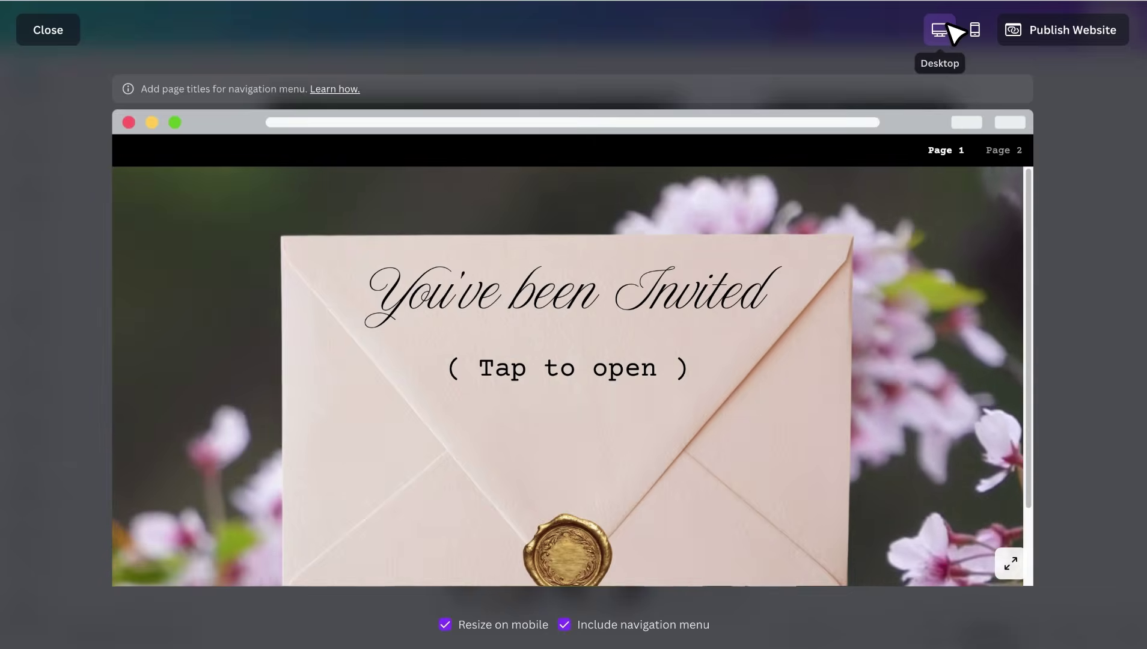
scroll(825, 272, down, 2)
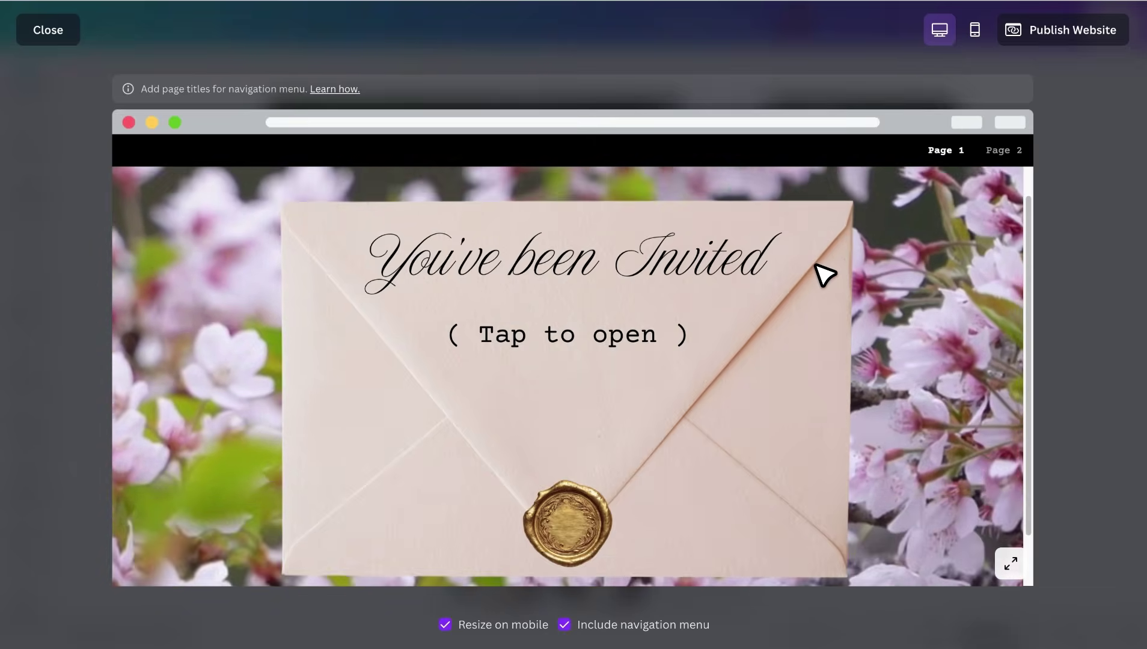
click(584, 476)
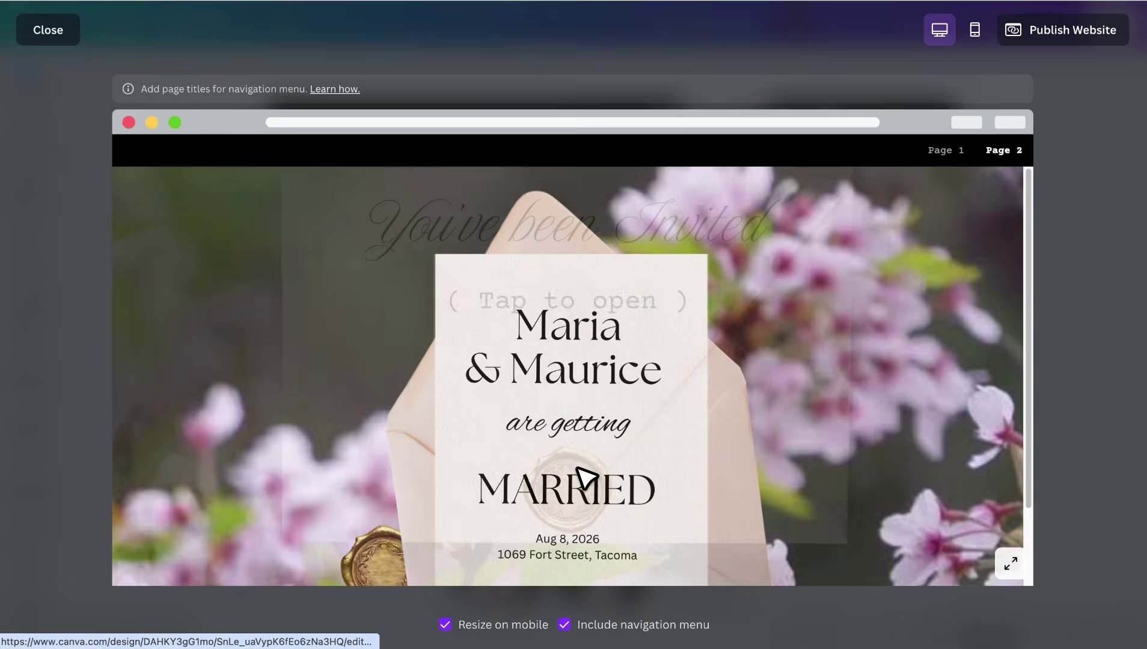
scroll(586, 433, down, 2)
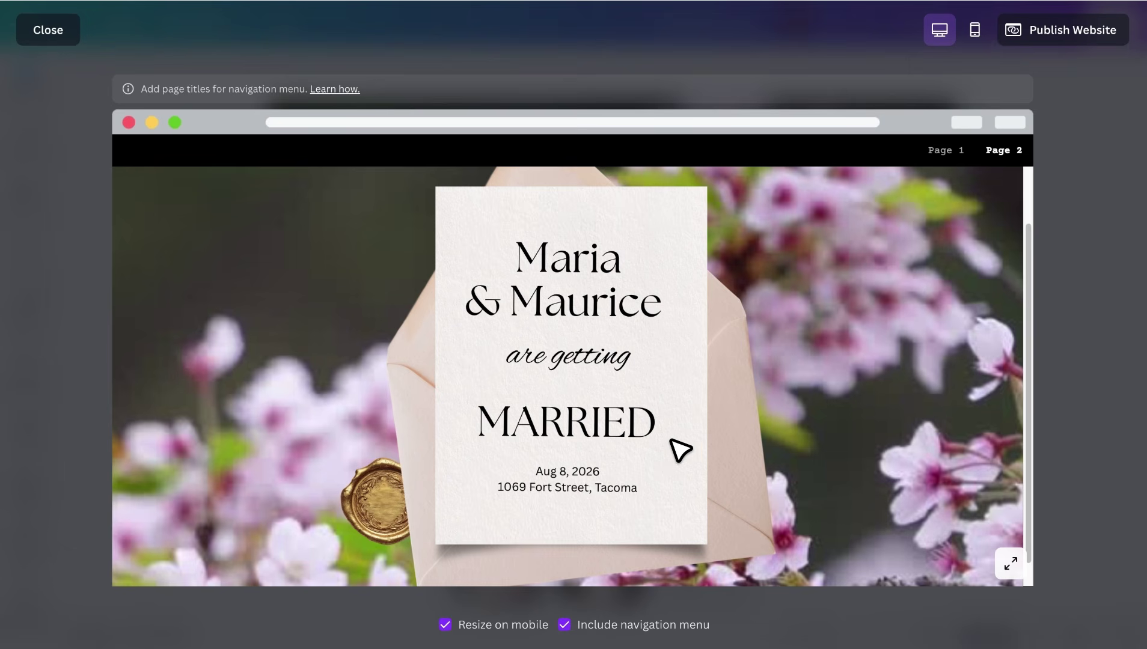
click(58, 35)
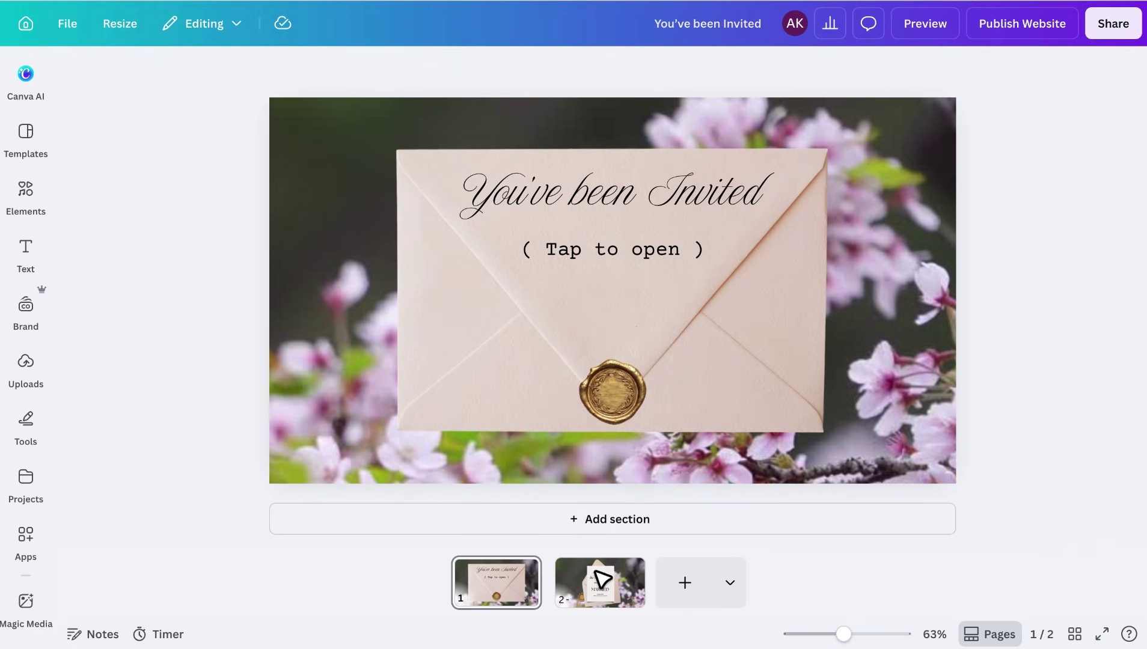
Step: Move the announcement card group on page 2 off the open envelope and start Magic Grab on the envelope image
click(601, 580)
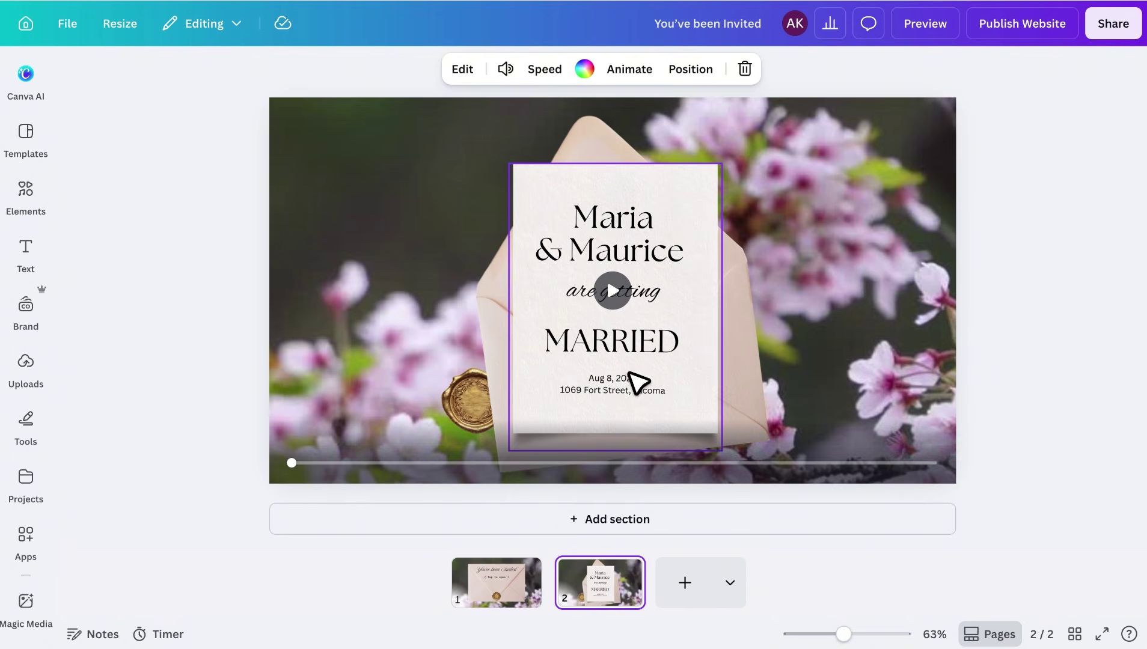
drag(574, 332, 394, 283)
click(729, 393)
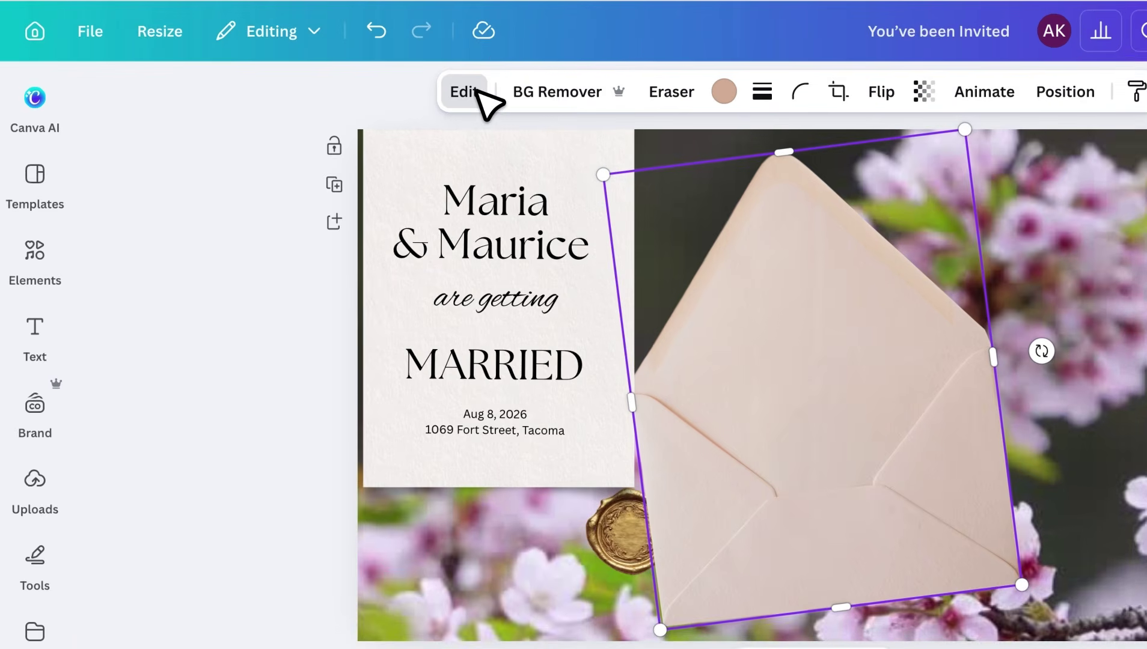
click(351, 72)
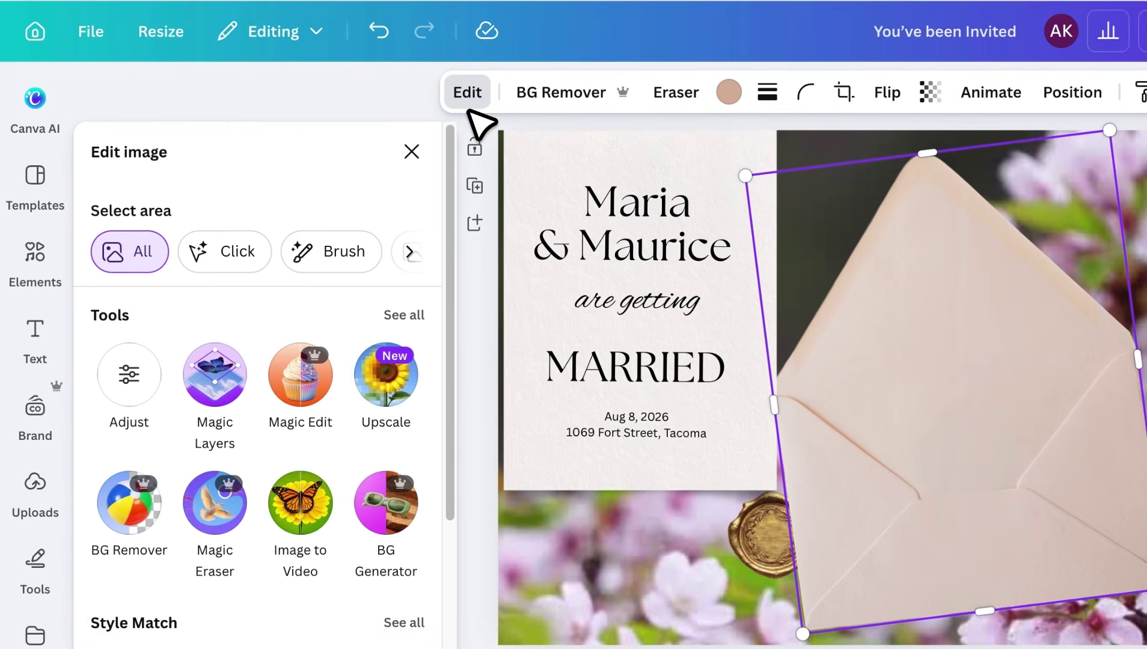
click(404, 315)
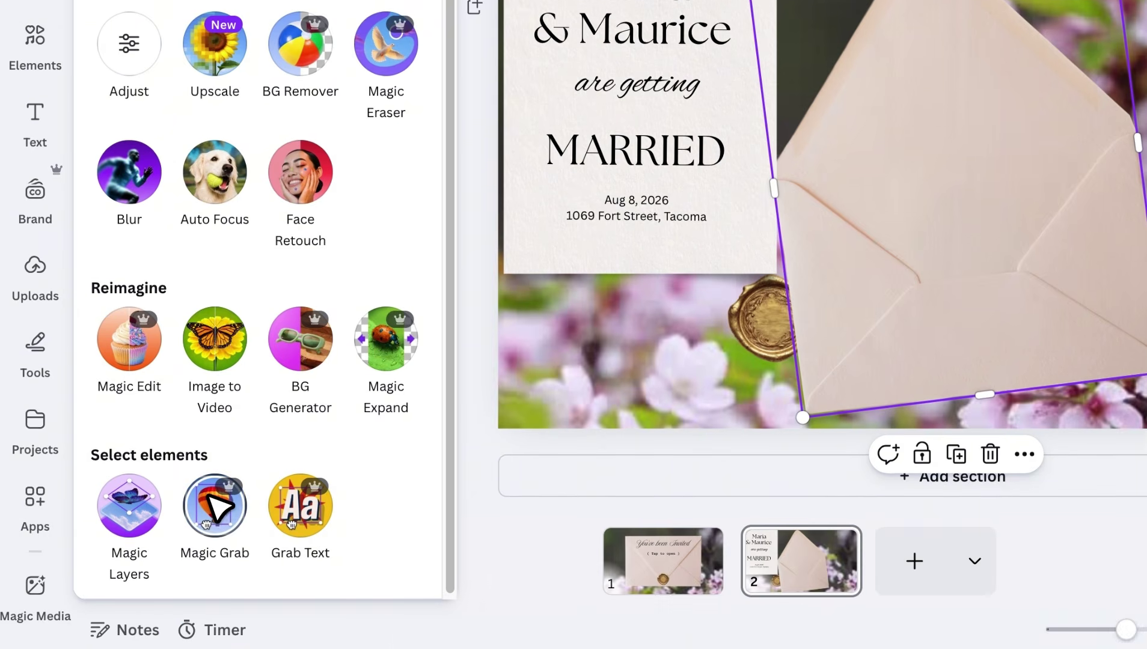
click(214, 508)
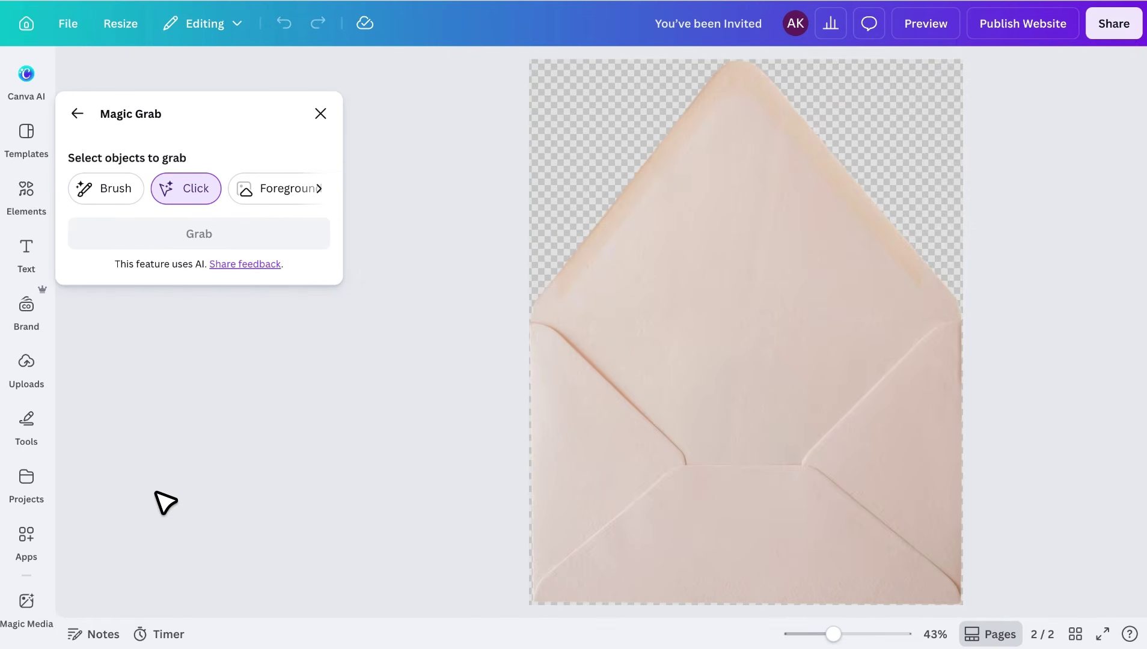
Step: Brush over the envelope's front pocket and side flaps at brush size 40 and grab them as a separate piece
click(123, 198)
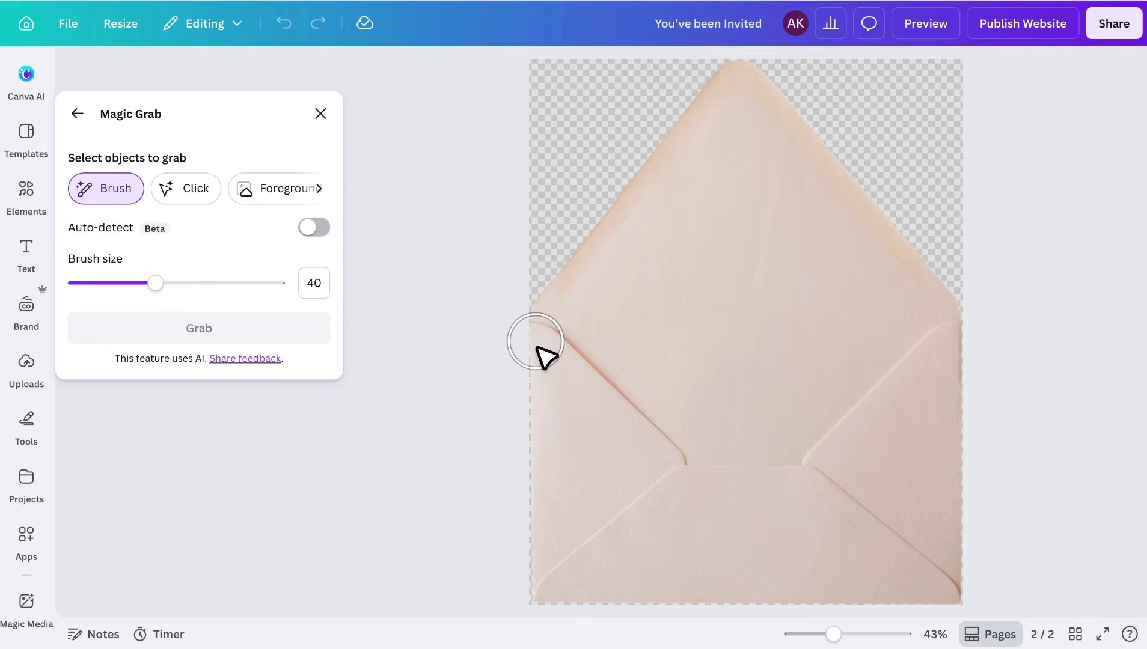
mouse_move(535, 341)
mouse_down()
mouse_move(609, 415)
mouse_move(573, 441)
mouse_move(571, 517)
mouse_up()
mouse_move(585, 556)
mouse_down()
mouse_move(876, 607)
mouse_move(1010, 571)
mouse_up()
mouse_move(665, 517)
mouse_down()
mouse_move(810, 486)
mouse_move(794, 523)
mouse_move(905, 521)
mouse_up()
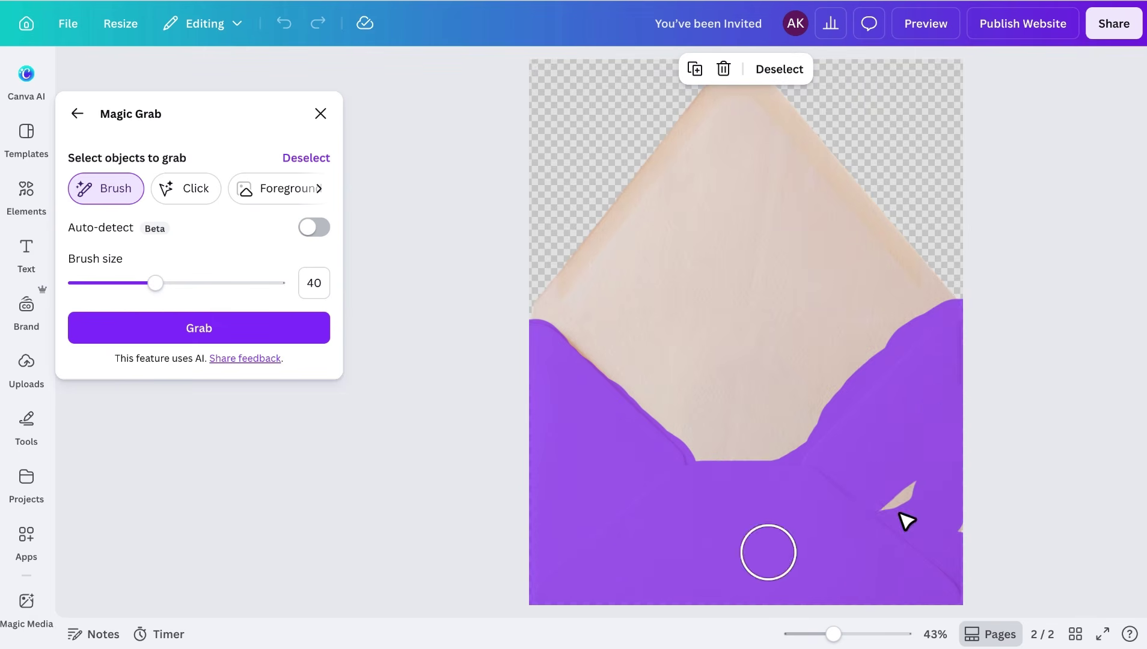
click(211, 321)
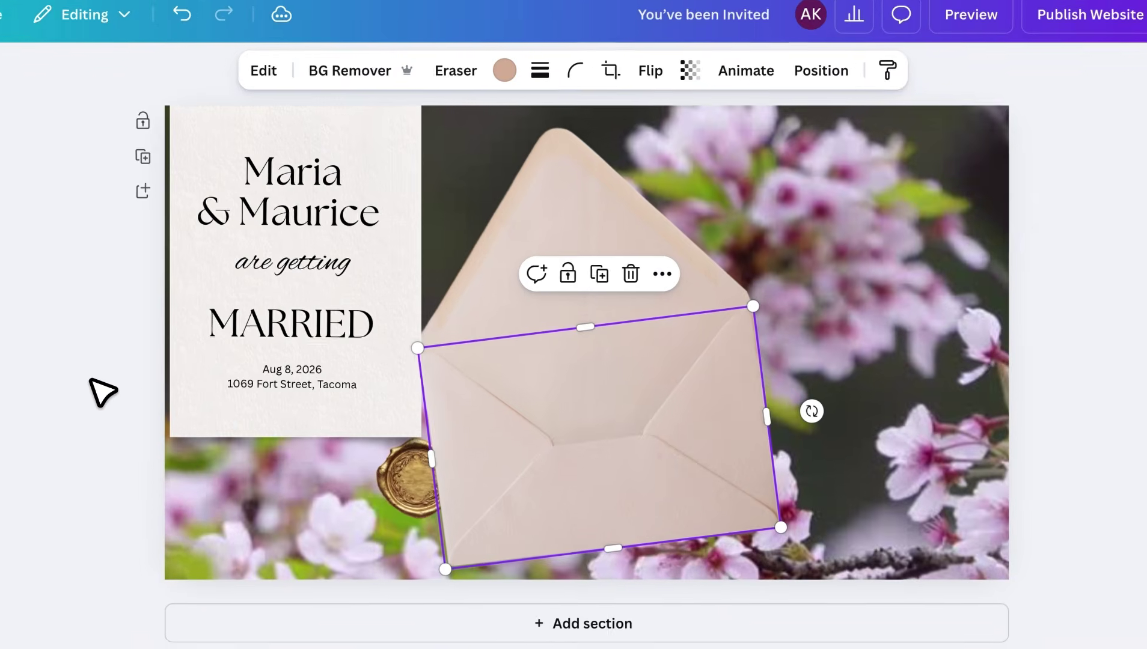
Step: Restore the grabbed pocket's position after a test move and place the card group inside the envelope, behind the pocket
drag(483, 467, 365, 499)
key(super+z)
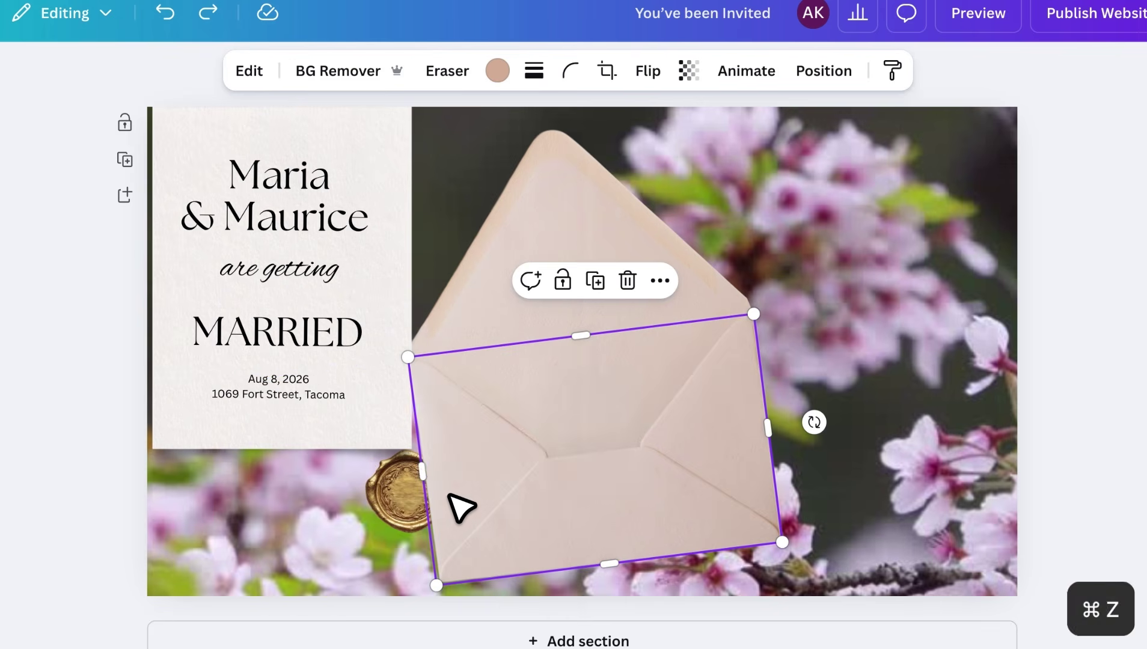
drag(290, 284, 593, 366)
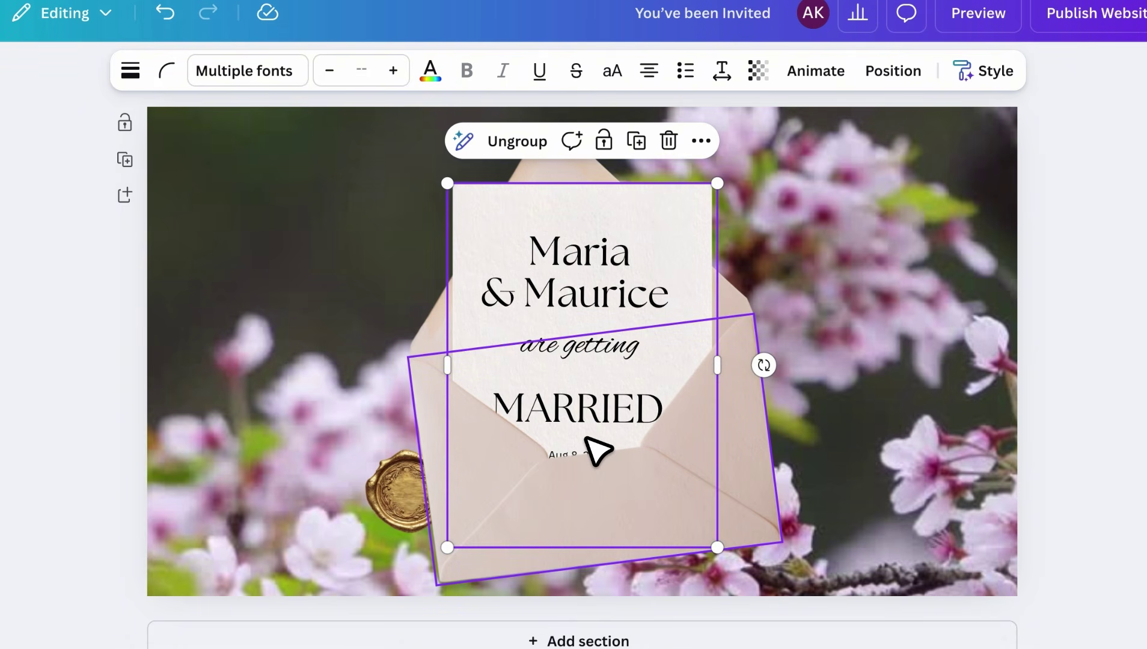
Step: Create a custom animation that moves the card group upward out of the envelope, with the Smooth movement style
click(817, 83)
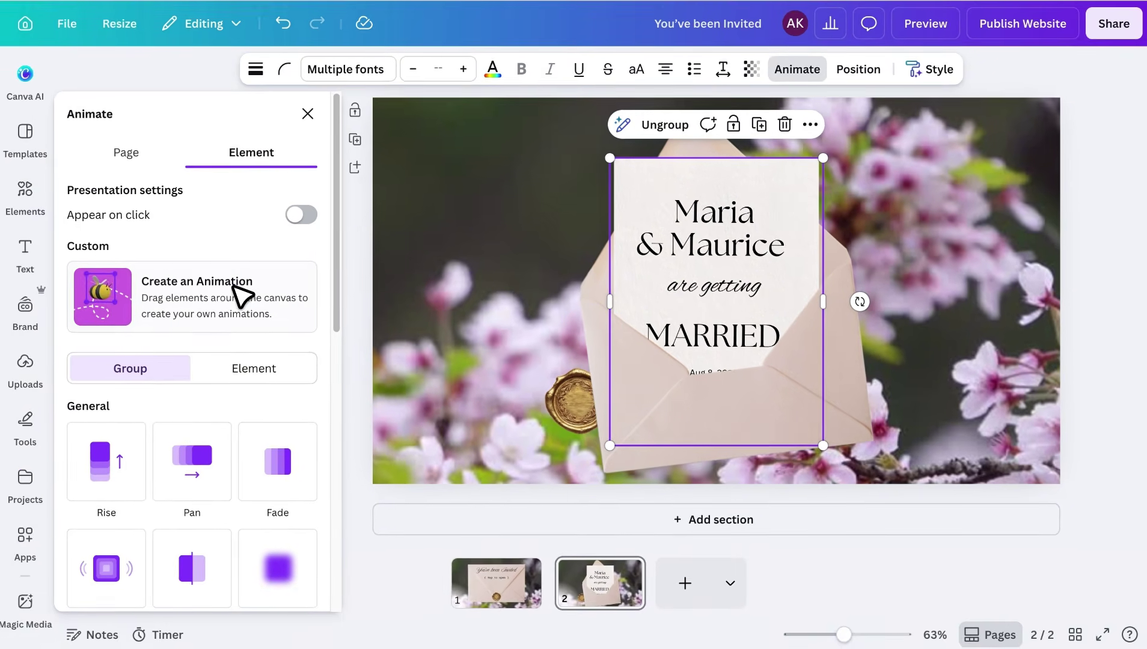
click(213, 302)
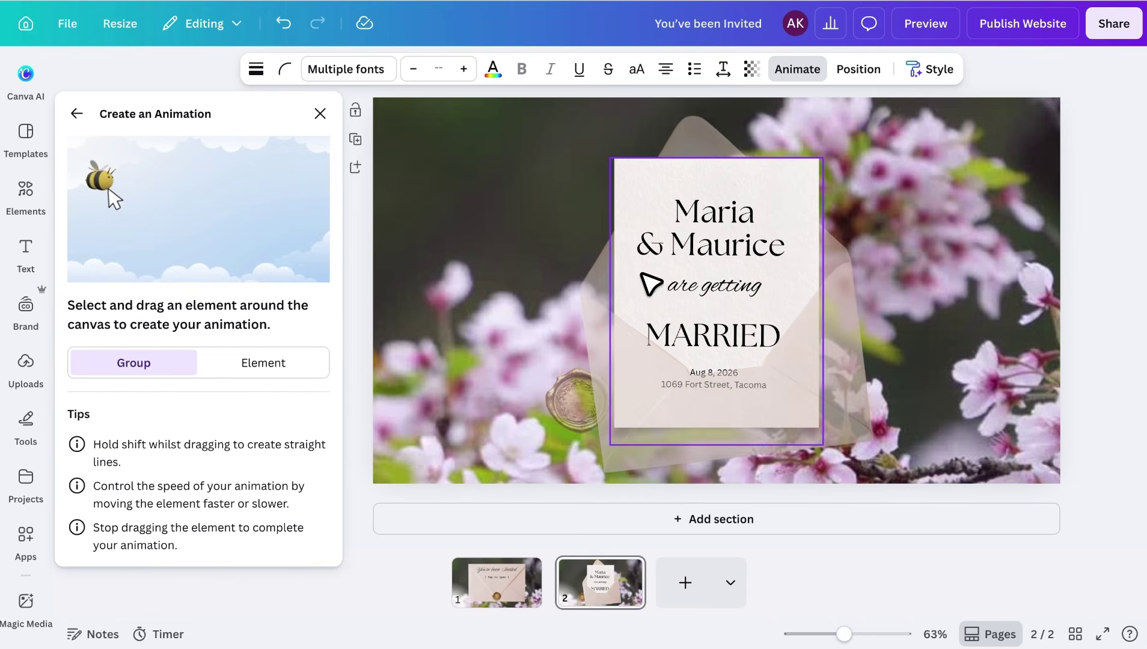
mouse_move(710, 353)
mouse_down()
mouse_move(709, 299)
mouse_move(717, 307)
mouse_up()
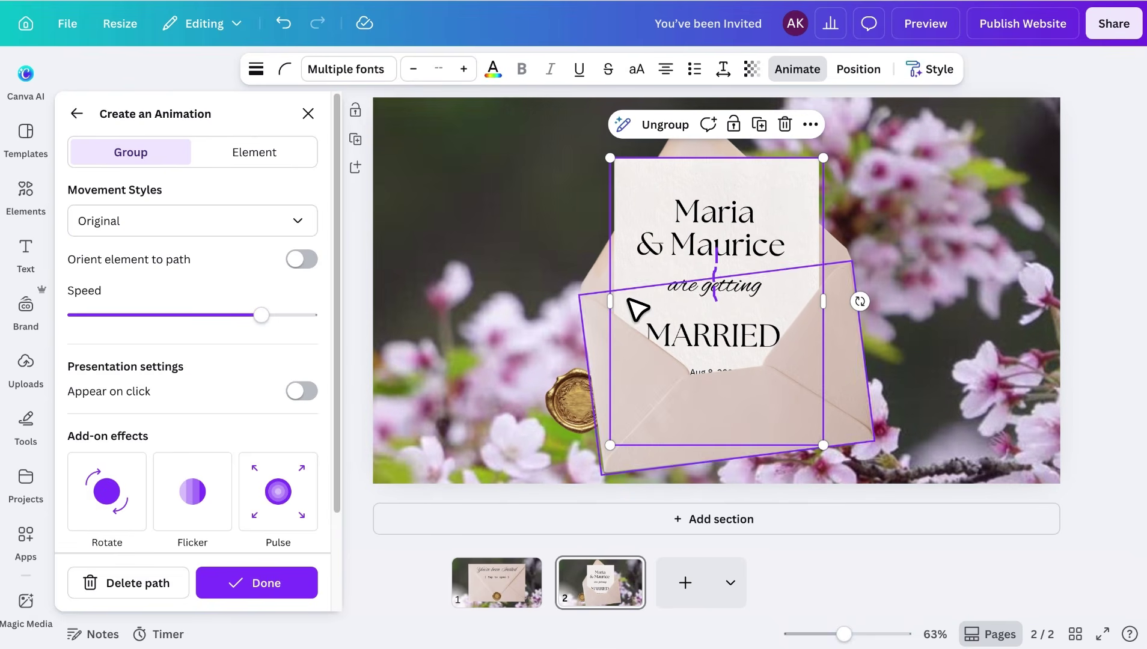
click(210, 235)
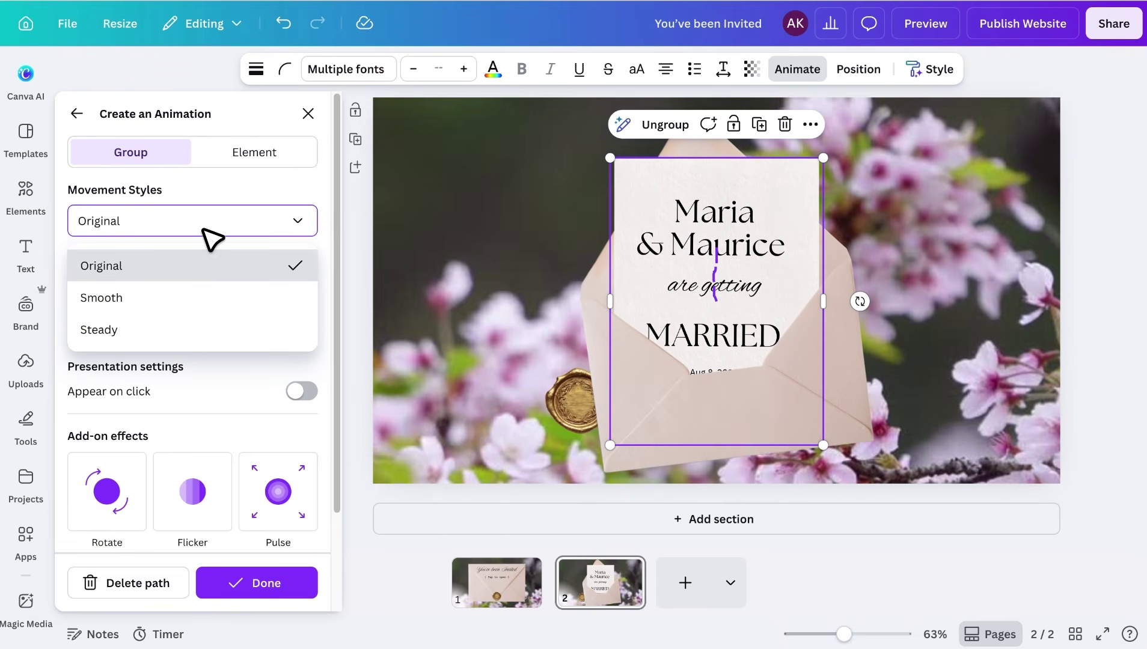
click(212, 298)
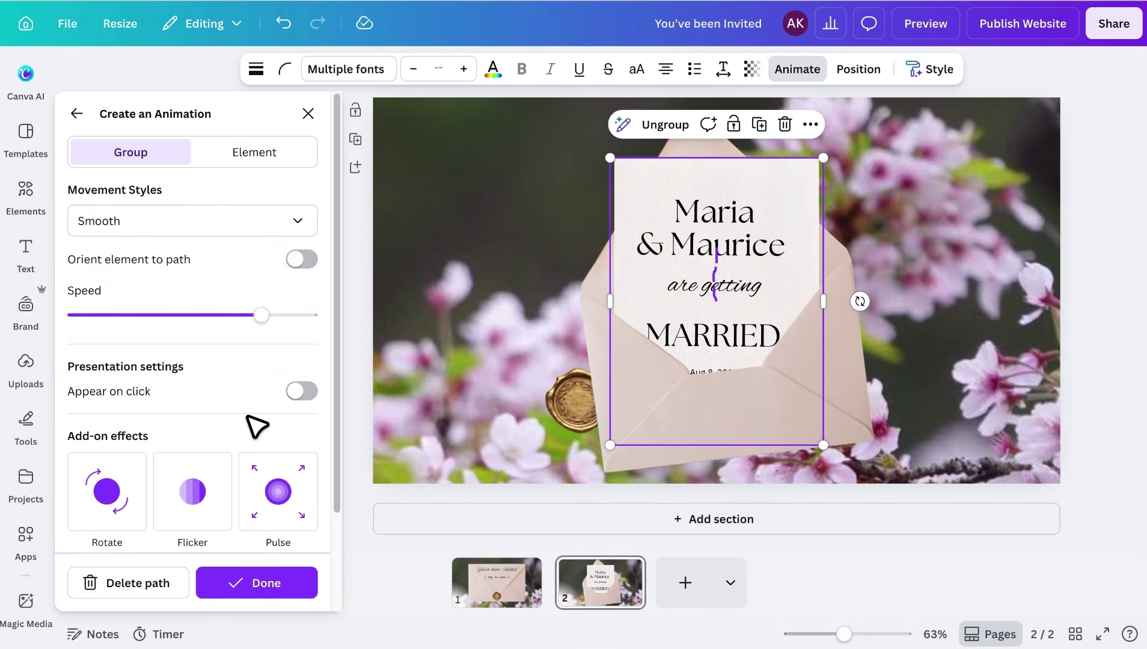
click(264, 584)
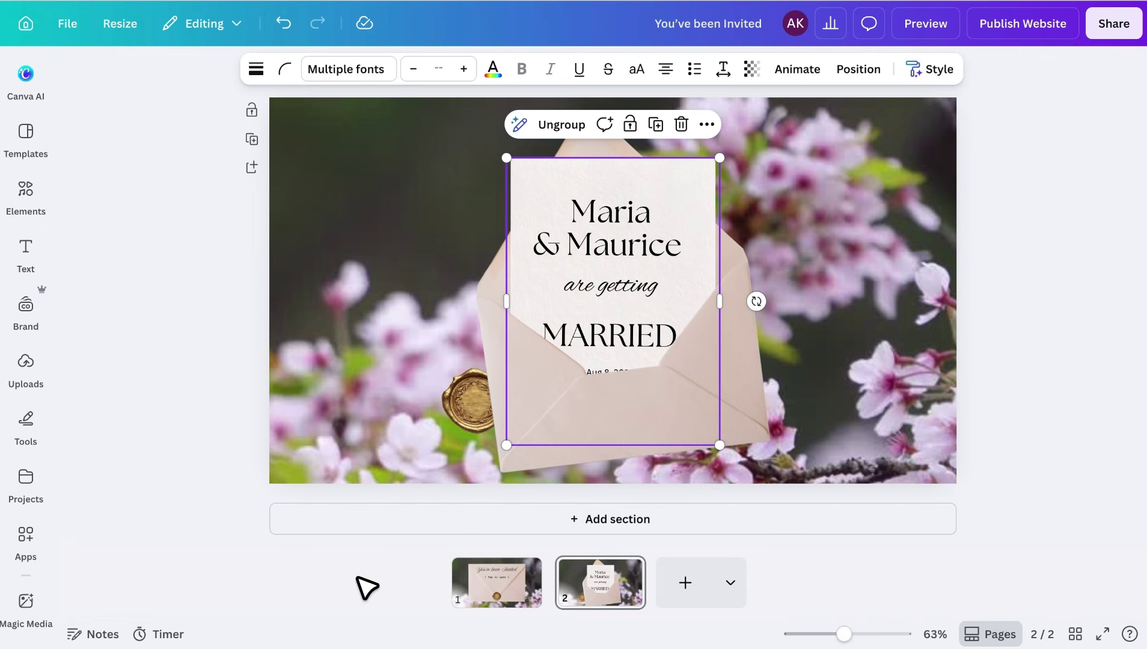
Step: Preview the website in desktop view and open page 2 through the envelope's link to check the card animation
click(932, 37)
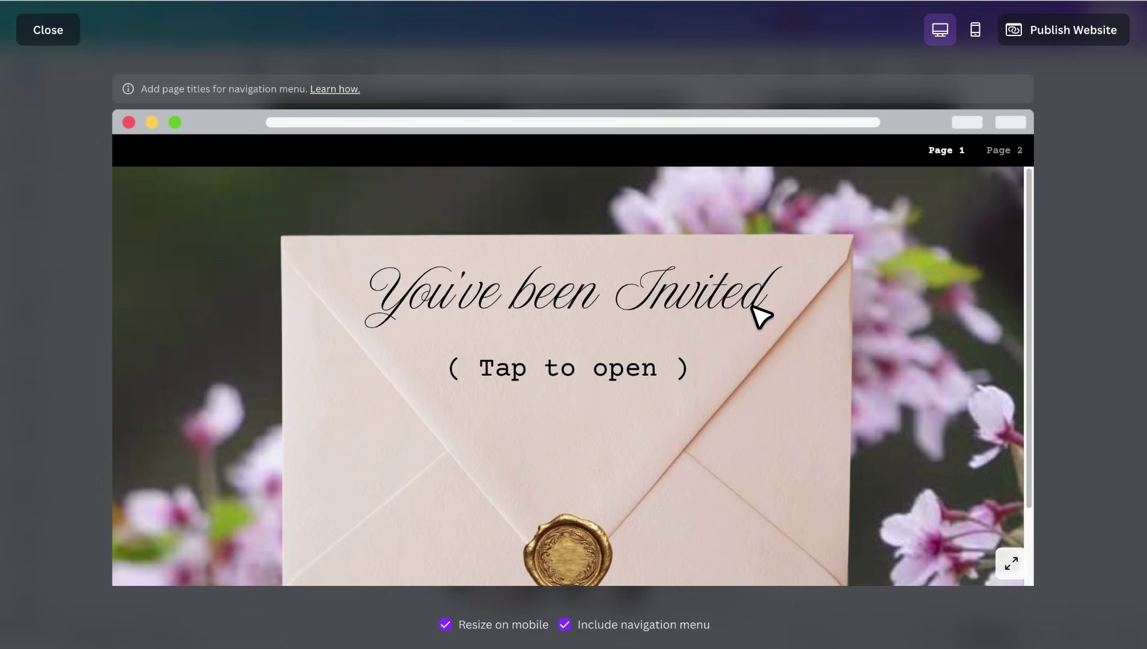
click(719, 315)
scroll(719, 314, down, 1)
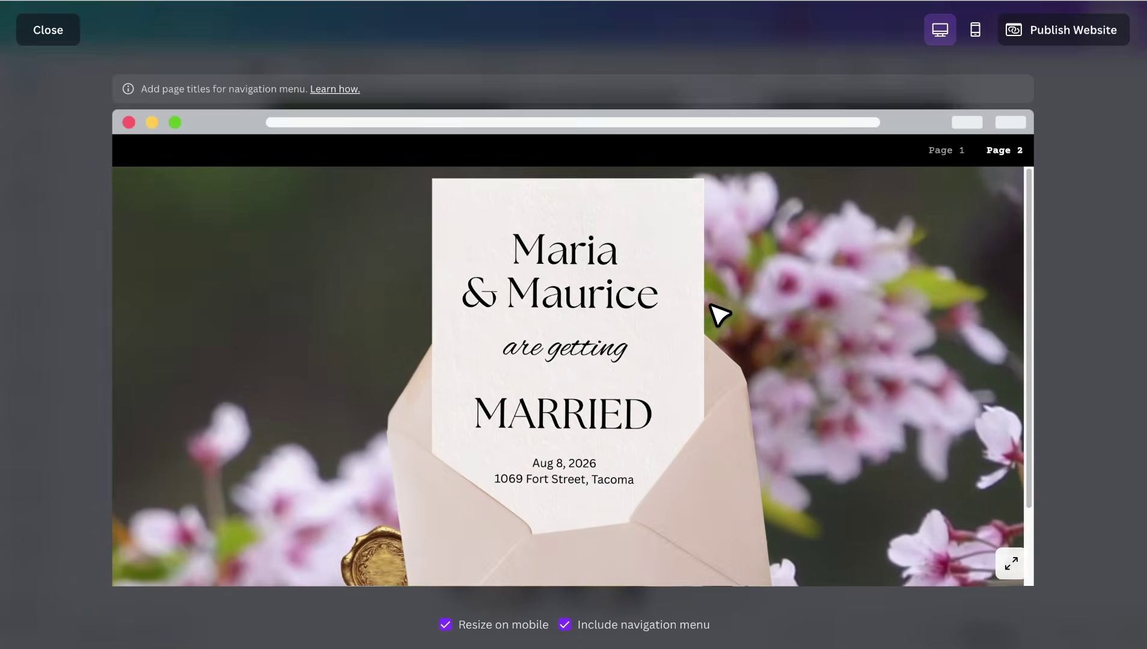
scroll(719, 318, down, 2)
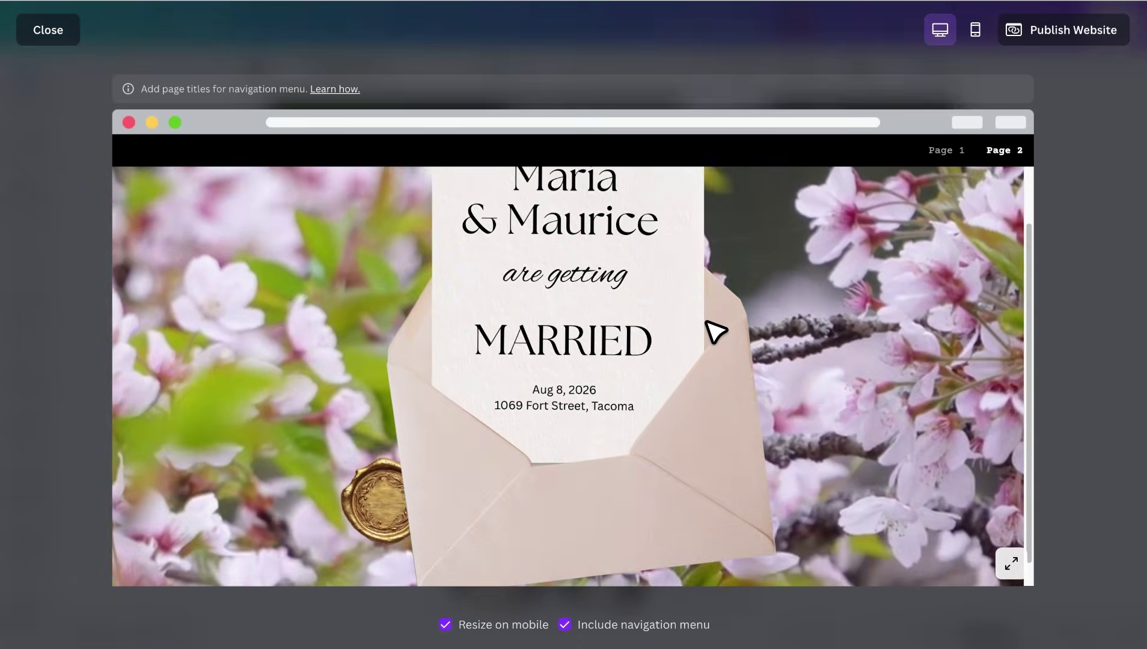
Step: Close the preview, switch off the website's navigation menu in the publishing settings with mobile resizing kept on, and publish the site
click(49, 32)
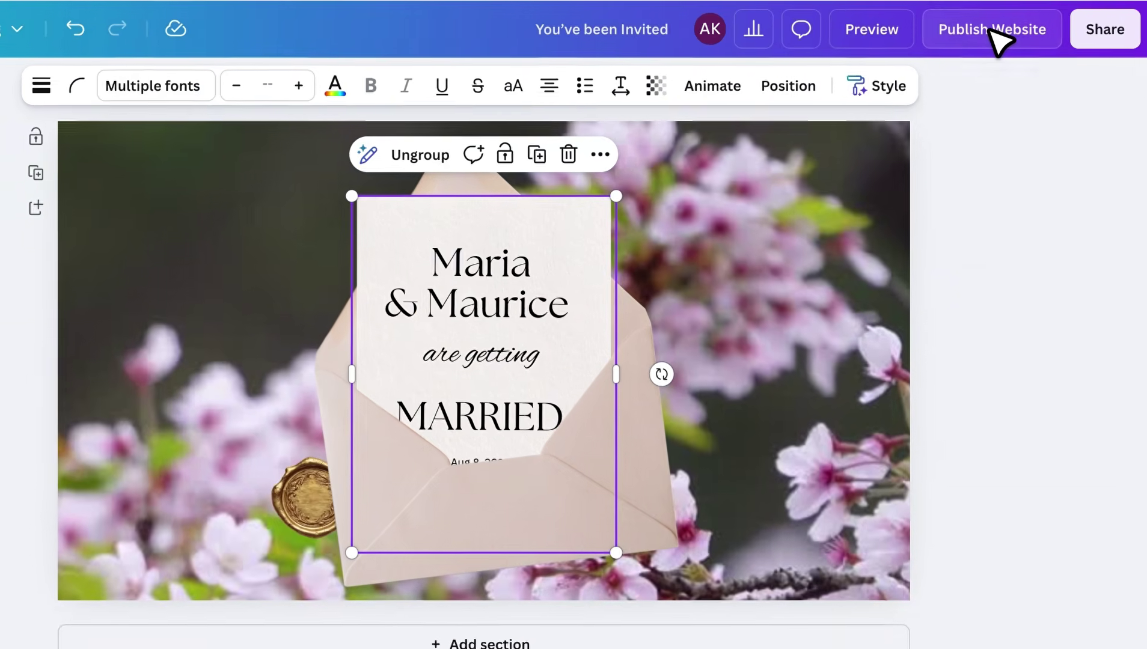
click(993, 36)
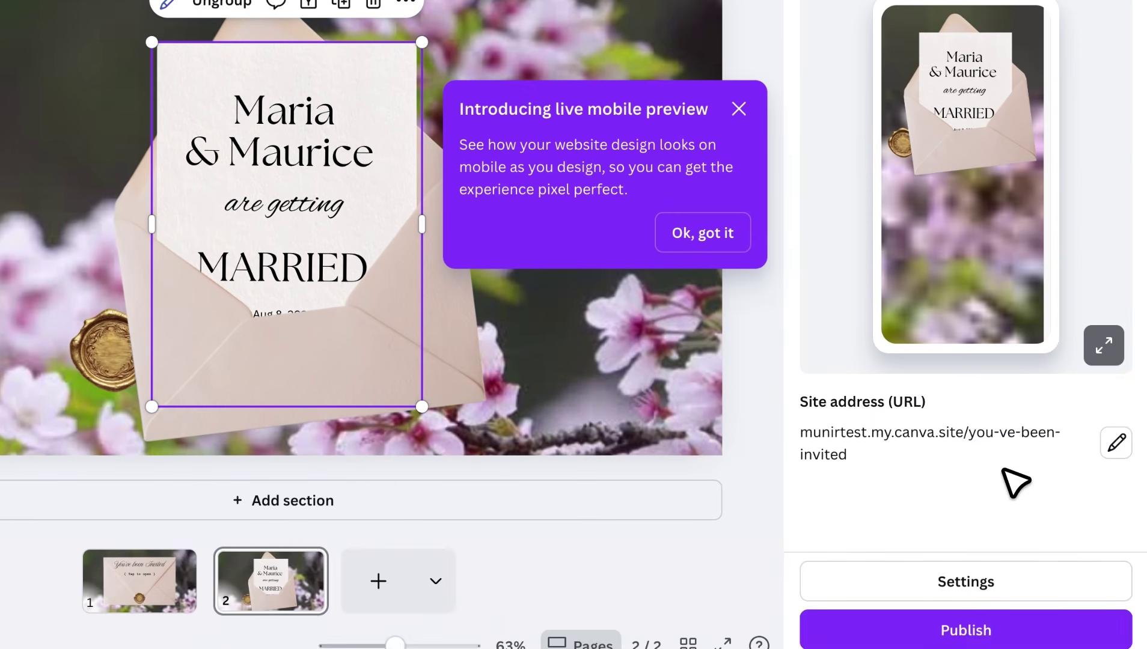
click(1015, 586)
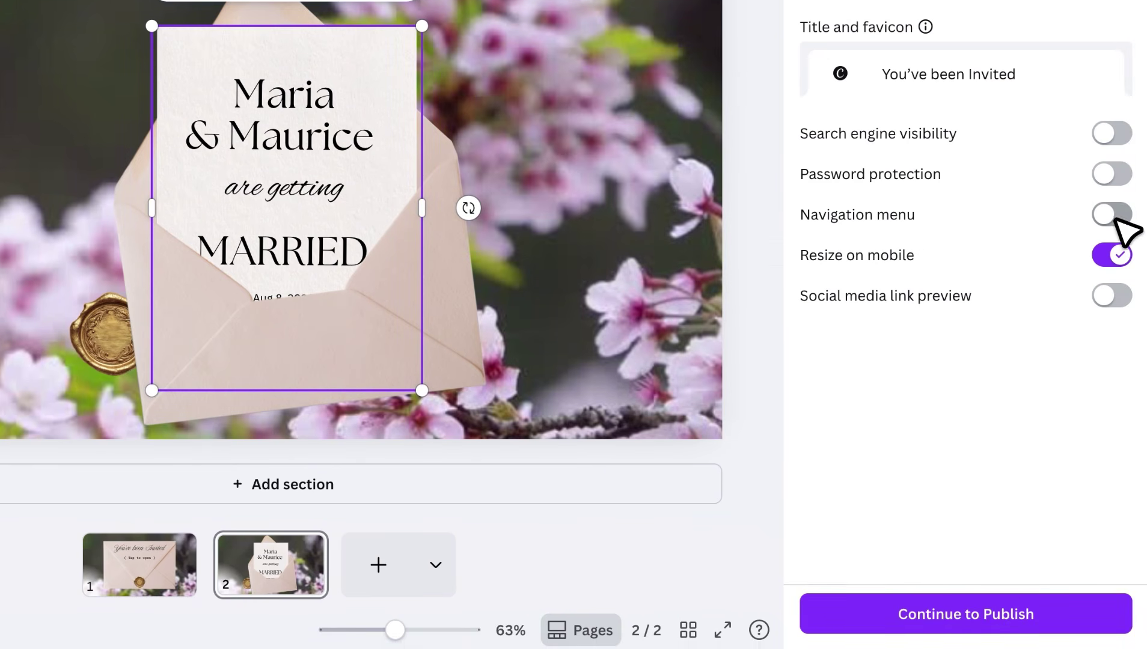
click(960, 619)
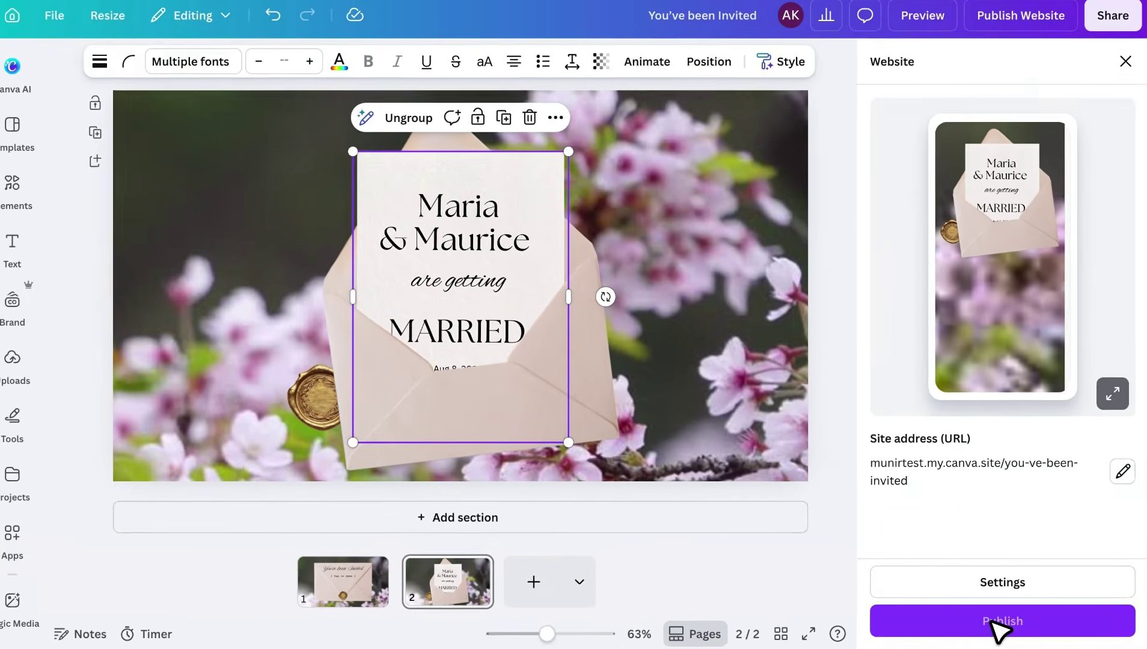
click(962, 617)
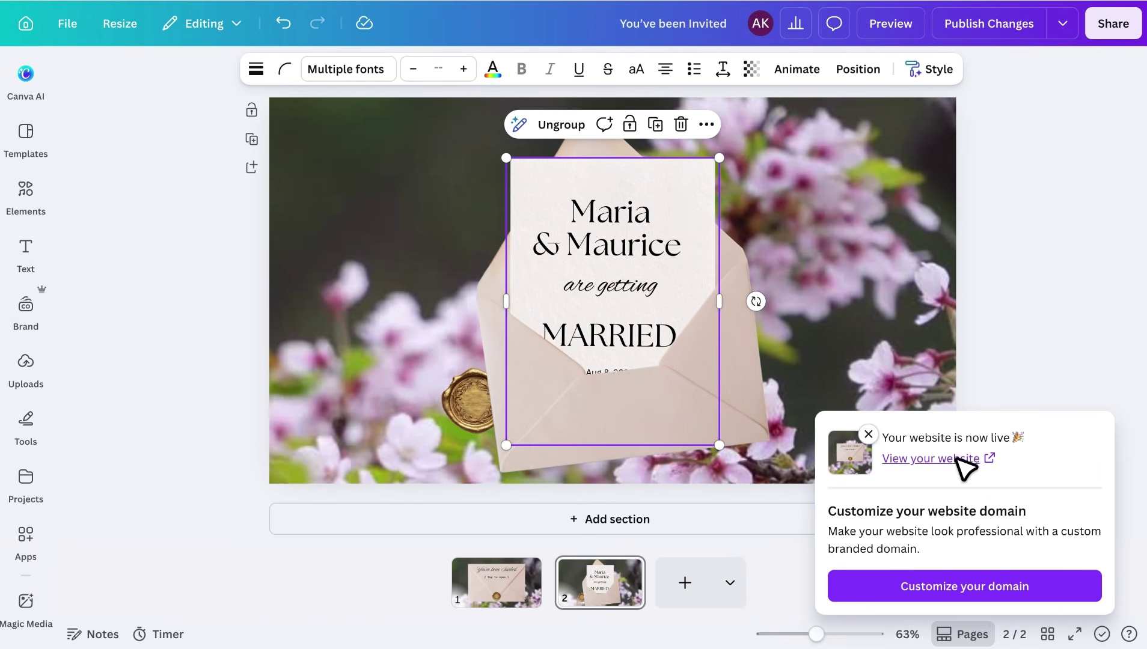
Step: View the live invitation website and open its sealed envelope to check the card page, then return to the editor and clear the selection
click(958, 458)
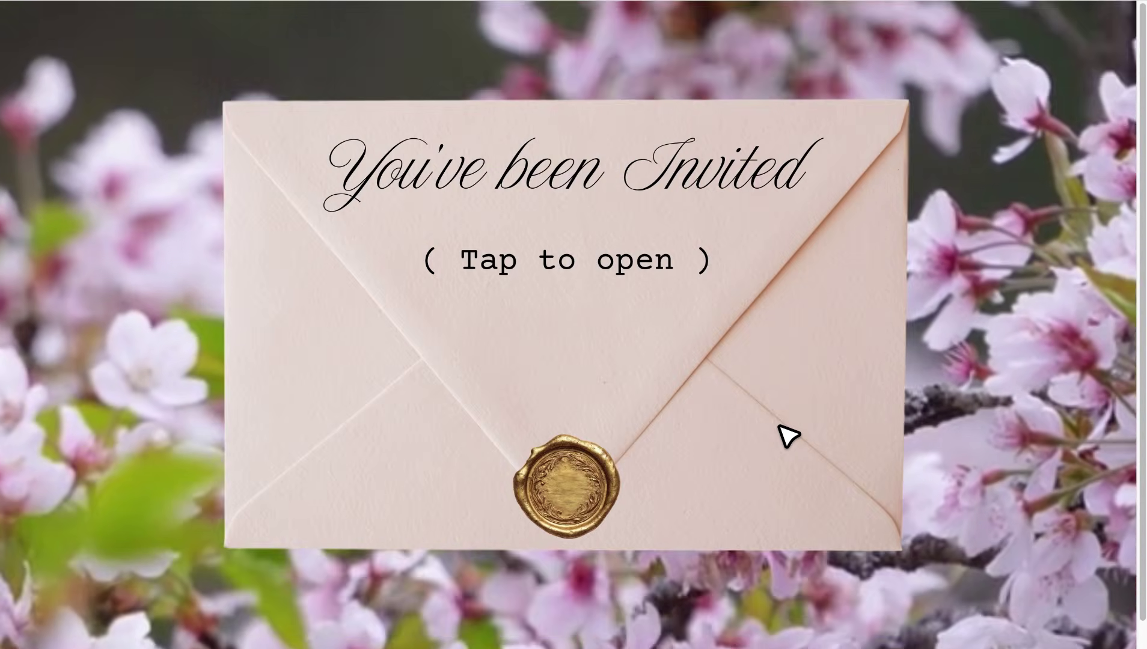
click(609, 478)
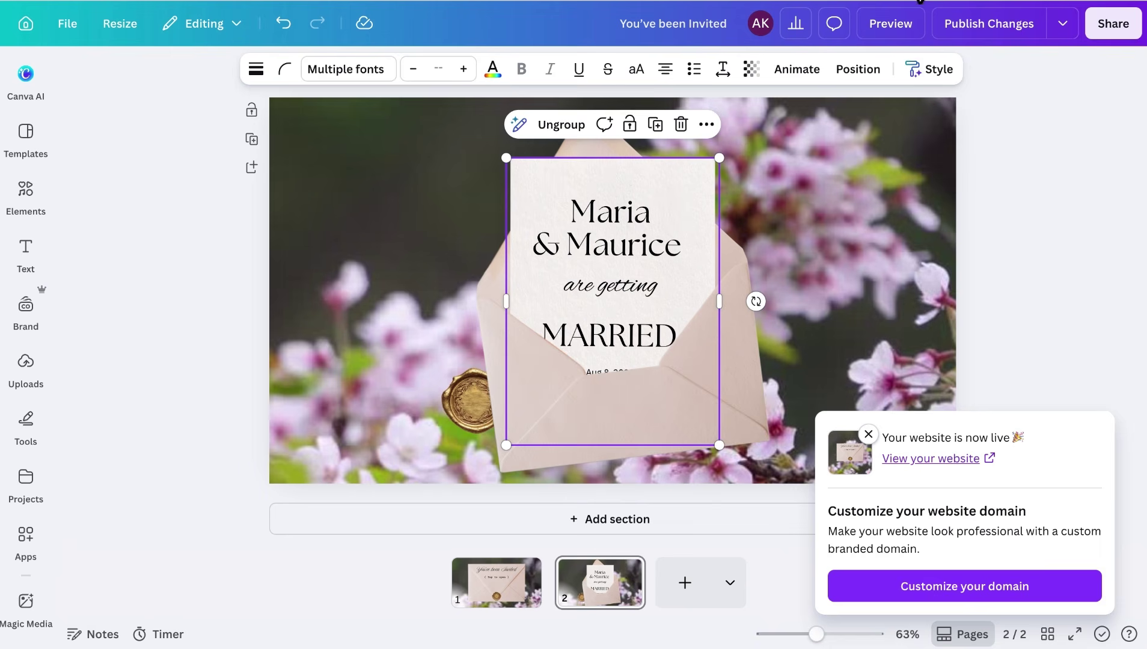
click(1013, 184)
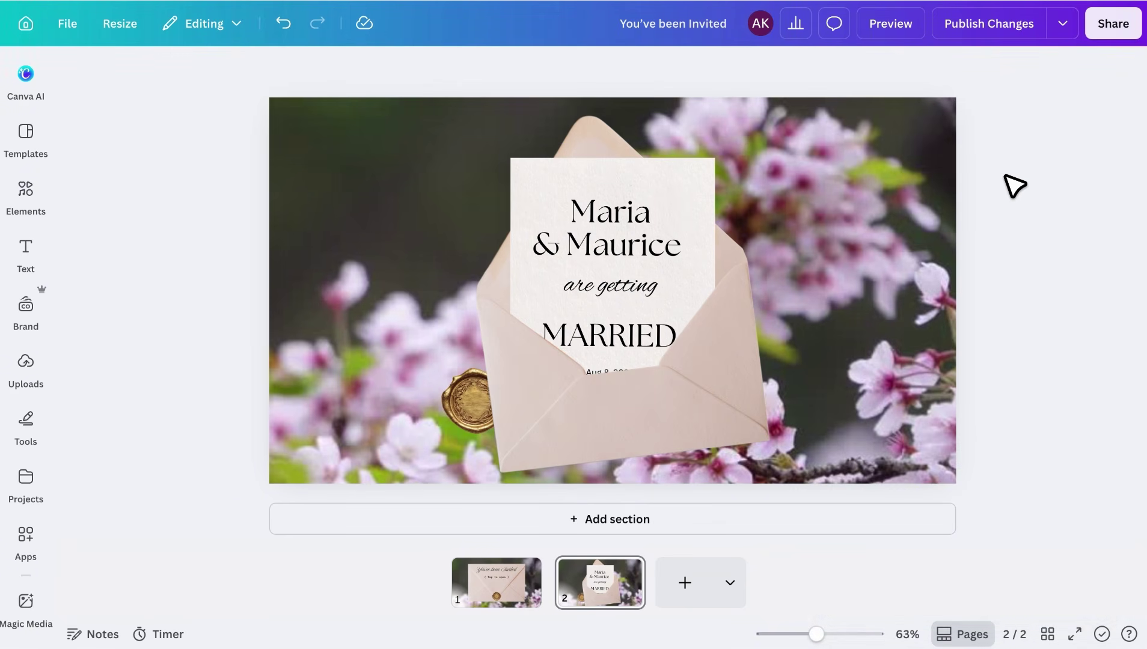